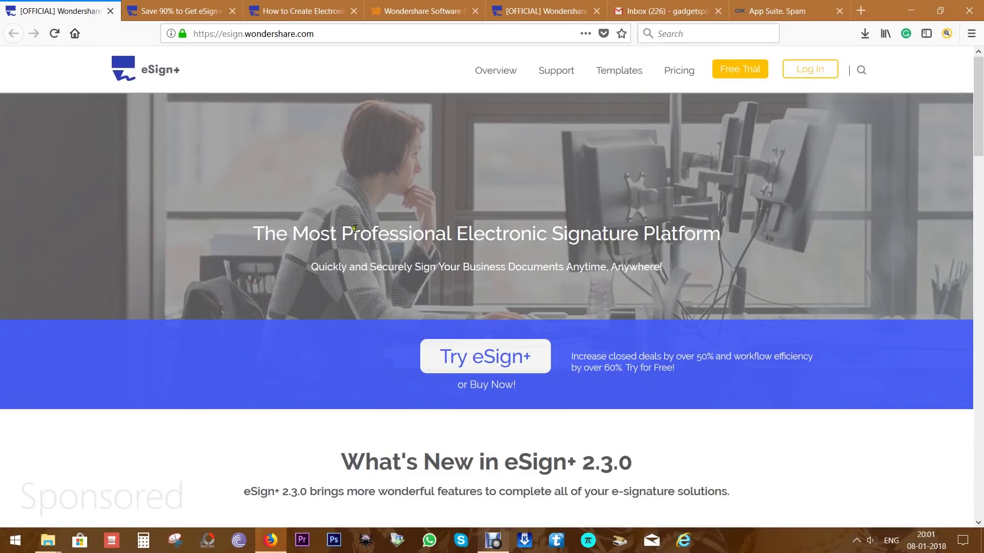
# Highlight the signature-platform headline, then the 2.3.0 version number under What's New.
pyautogui.moveTo(344, 229)
pyautogui.mouseDown()
pyautogui.moveTo(397, 240)
pyautogui.moveTo(717, 242)
pyautogui.mouseUp()
pyautogui.click(716, 239)
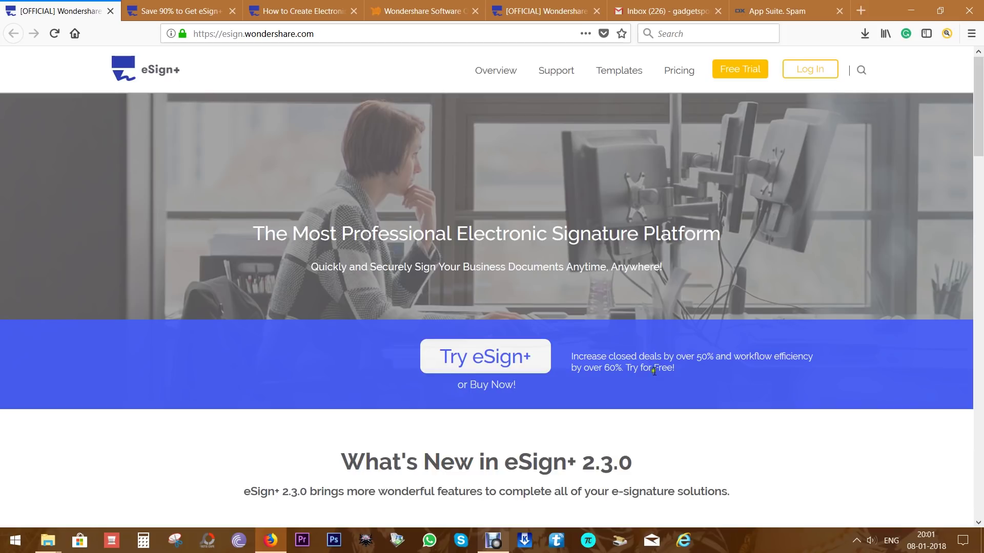
pyautogui.scroll(-6, 659, 379)
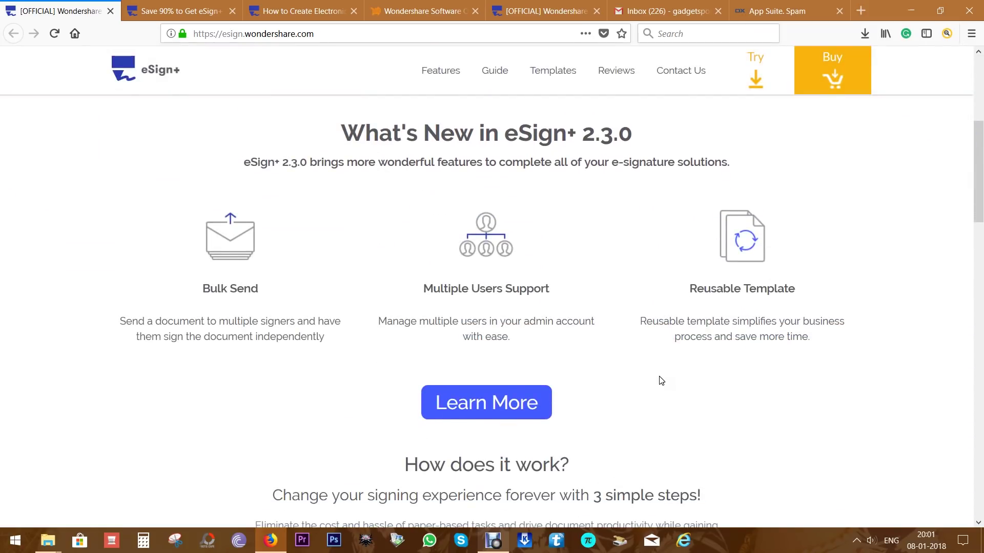
pyautogui.moveTo(579, 138); pyautogui.dragTo(637, 147)
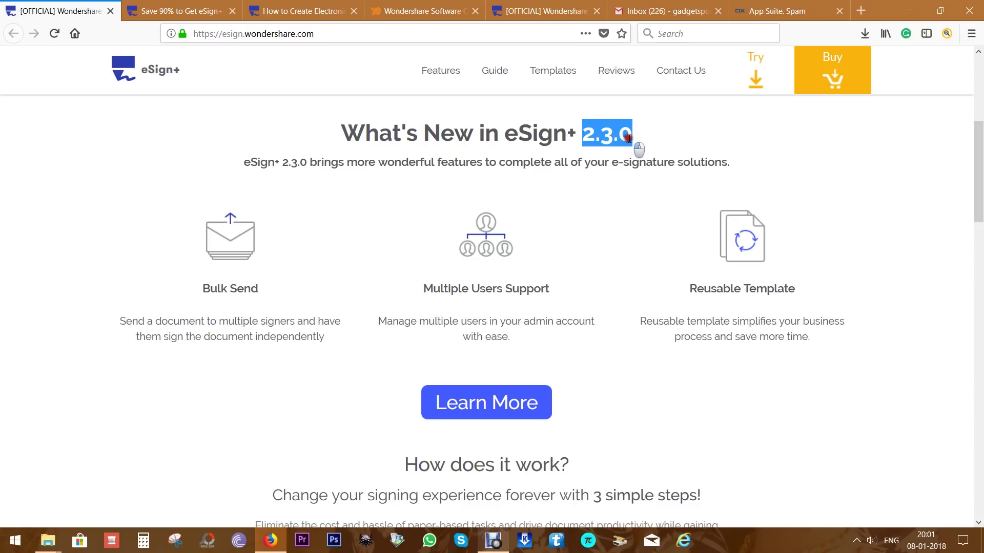
pyautogui.click(636, 149)
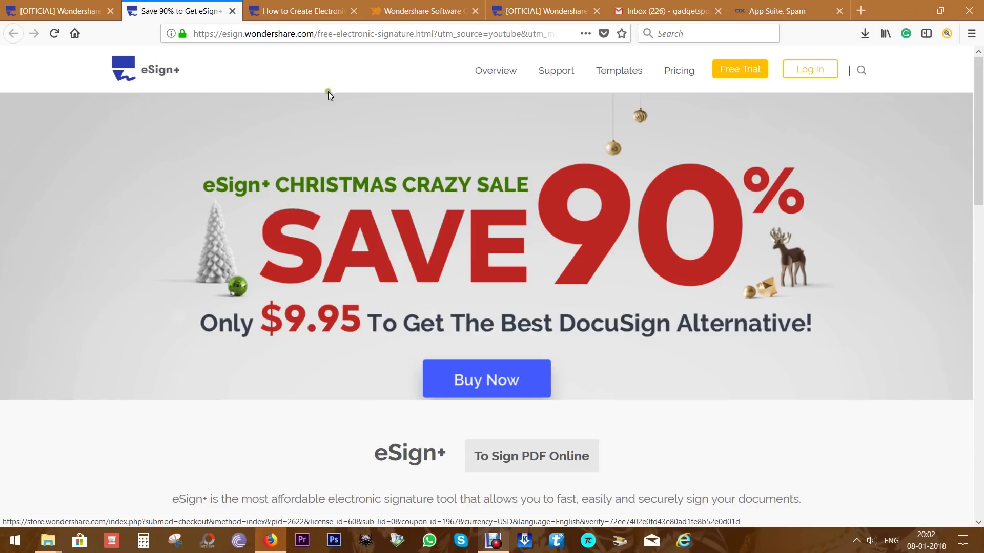
# View the $0.99 one-month license sale page, then the cart with the 1 Month License at USD 0.99.
pyautogui.click(326, 11)
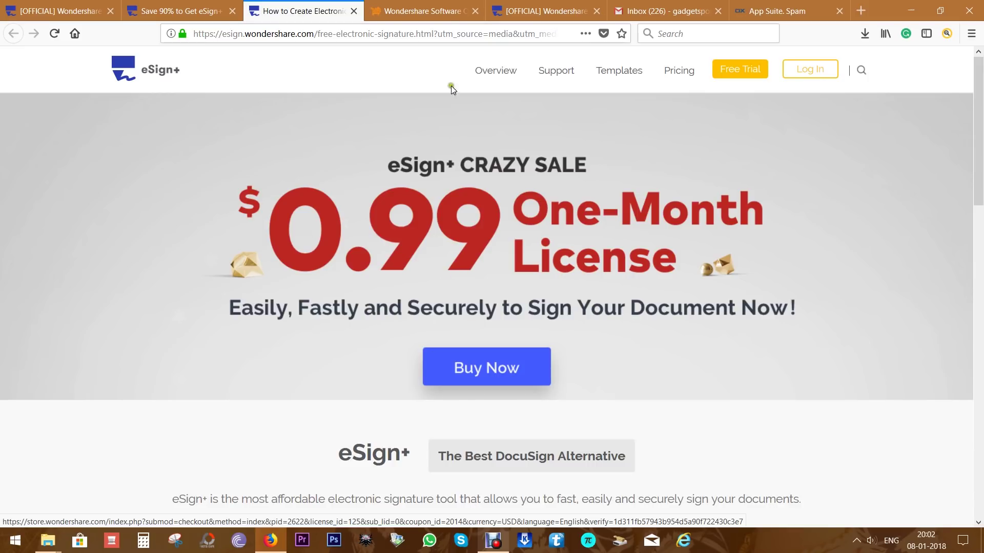
pyautogui.click(448, 9)
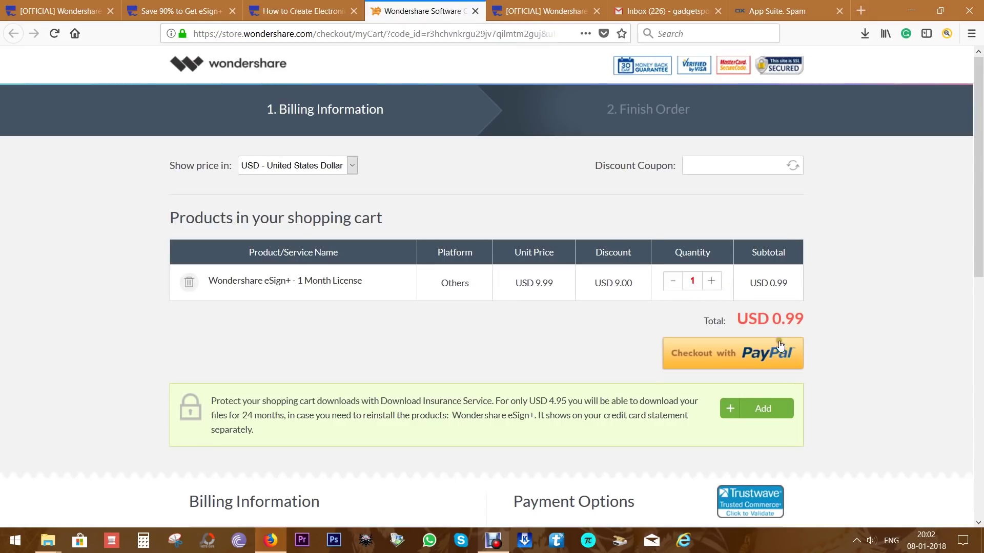
pyautogui.scroll(-4, 813, 334)
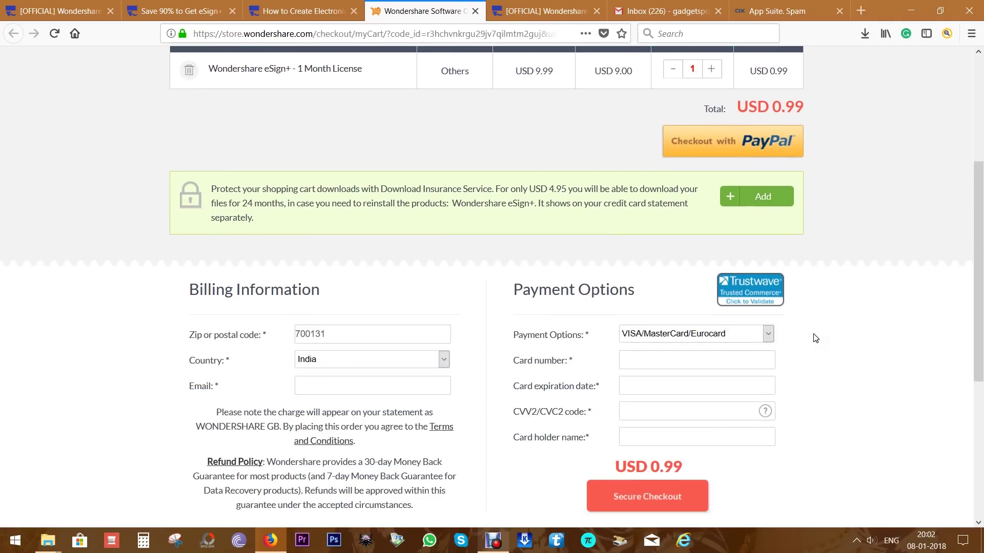
pyautogui.scroll(3, 814, 334)
pyautogui.scroll(1, 816, 334)
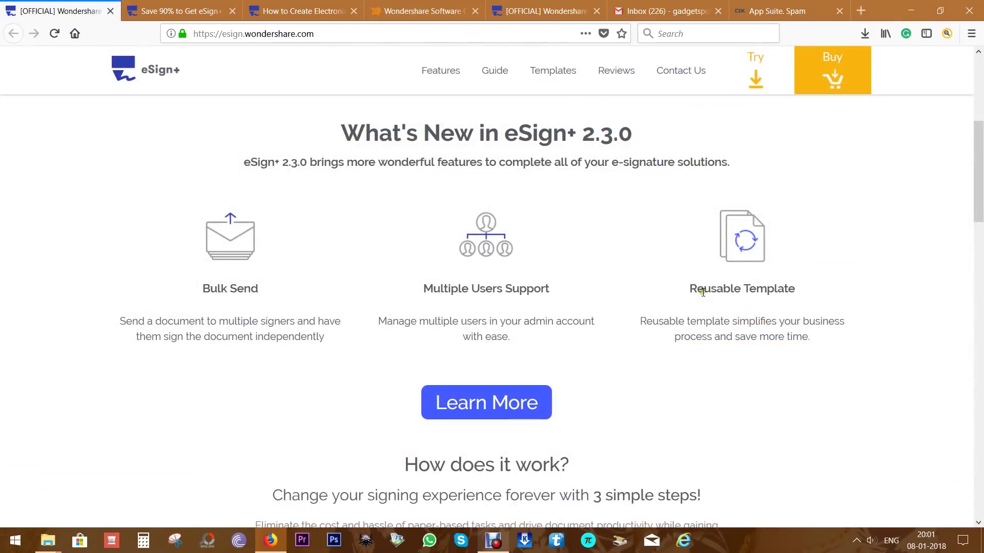
# Look through the Sign and Track steps of the eSign+ workflow.
pyautogui.scroll(-8, 702, 292)
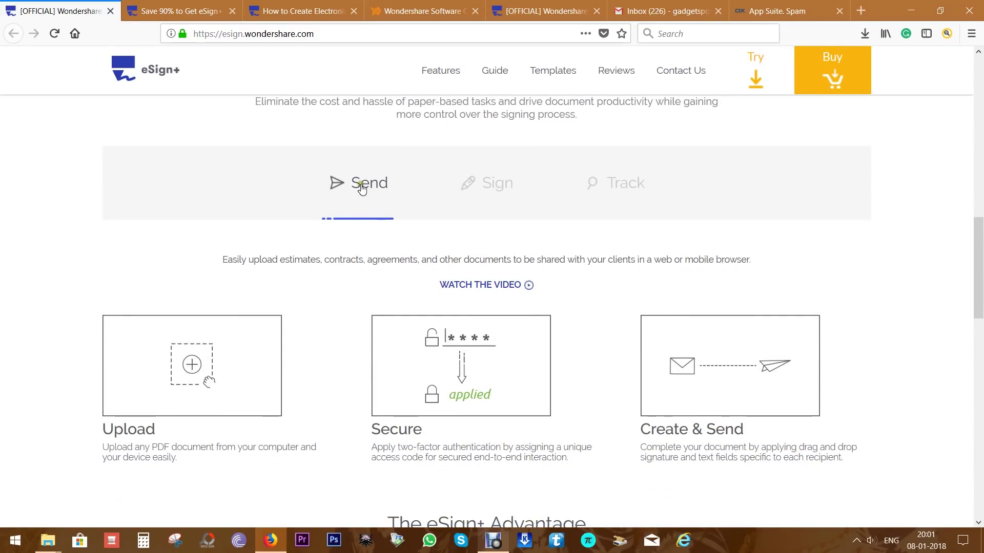
pyautogui.click(505, 187)
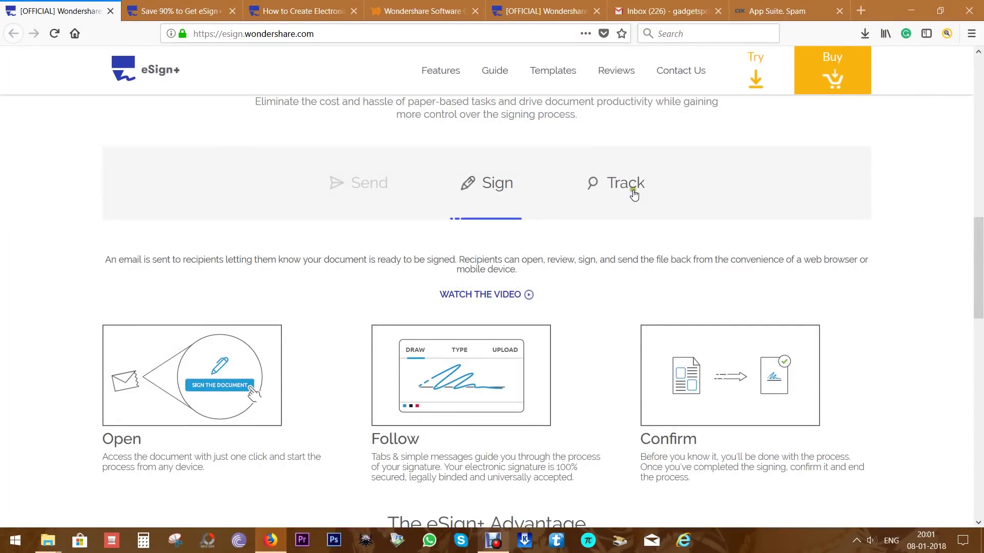
pyautogui.click(633, 190)
pyautogui.scroll(-1, 634, 193)
pyautogui.scroll(-6, 635, 195)
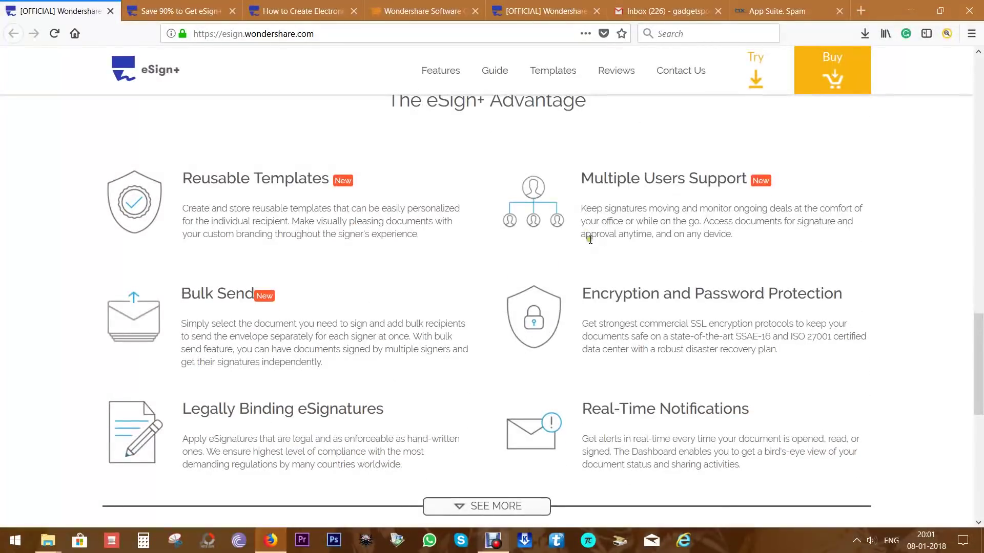
pyautogui.scroll(-1, 563, 266)
# Expand the full list of eSign+ advantages, scroll to Try eSign+, and go to the login page.
pyautogui.click(475, 440)
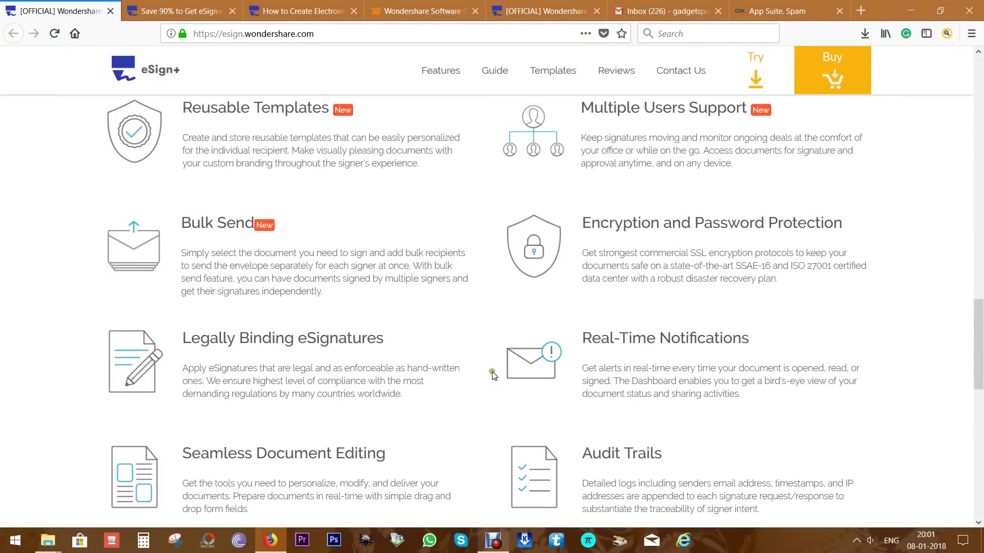
pyautogui.scroll(-6, 491, 367)
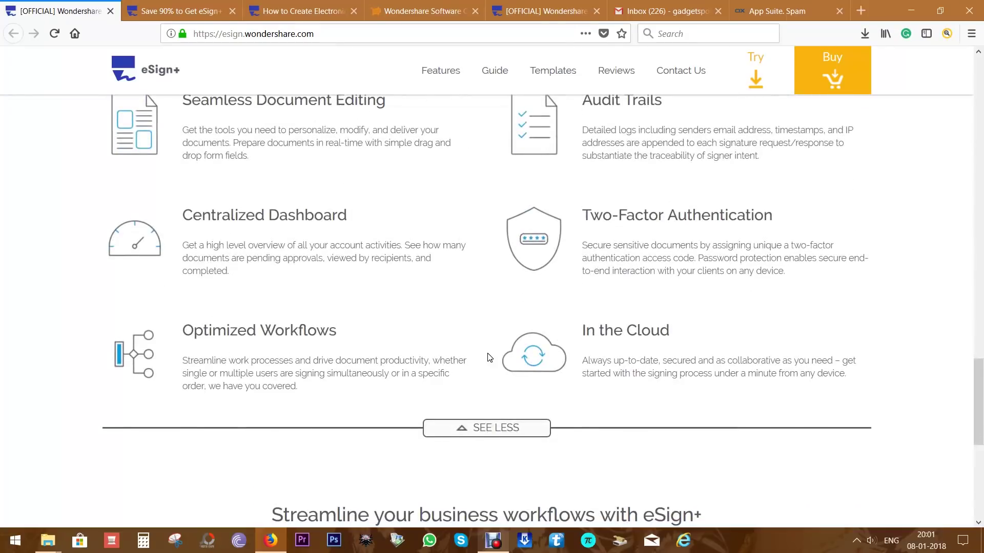
pyautogui.scroll(-4, 490, 357)
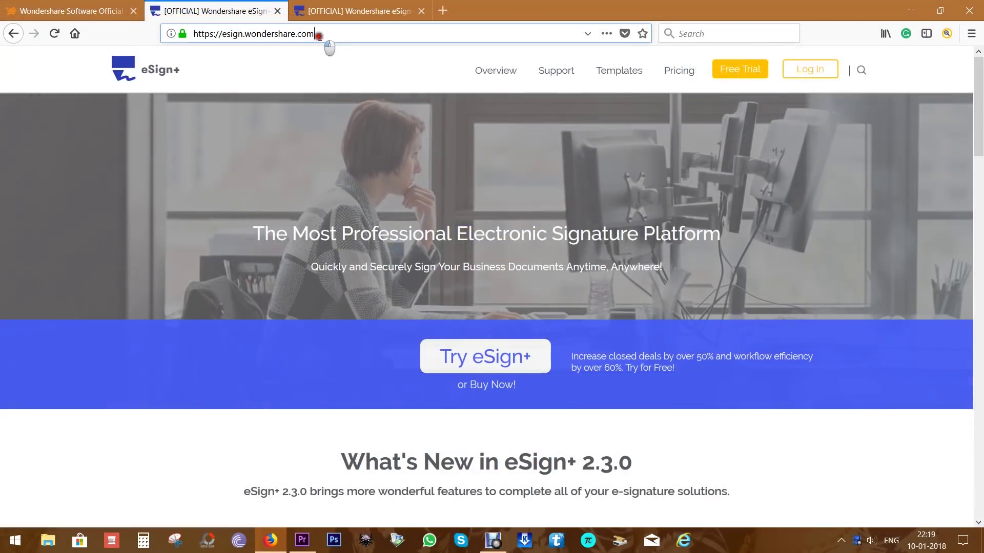
pyautogui.click(198, 34)
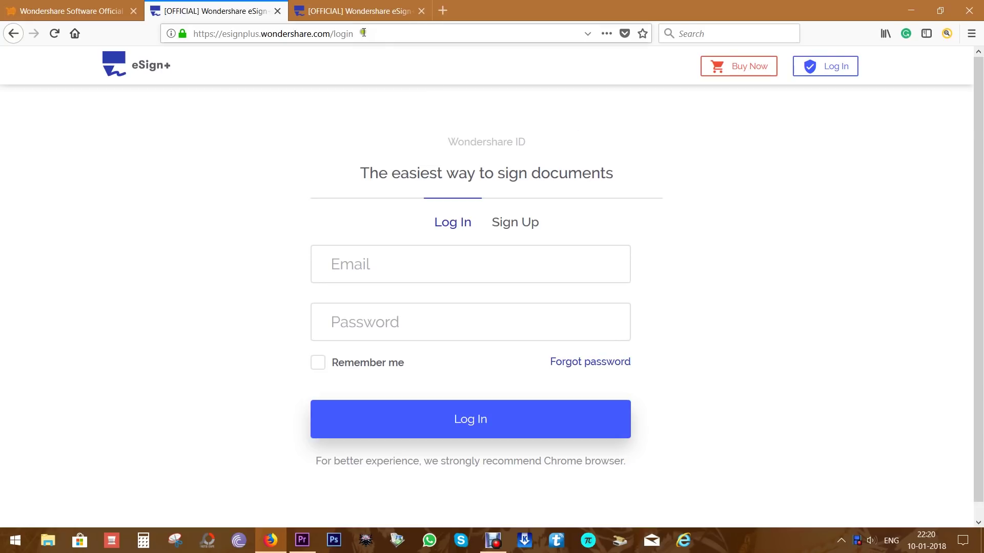
# Browse the Sign Up form fields, then log in to eSign+ with the saved credentials.
pyautogui.moveTo(368, 40); pyautogui.dragTo(198, 40)
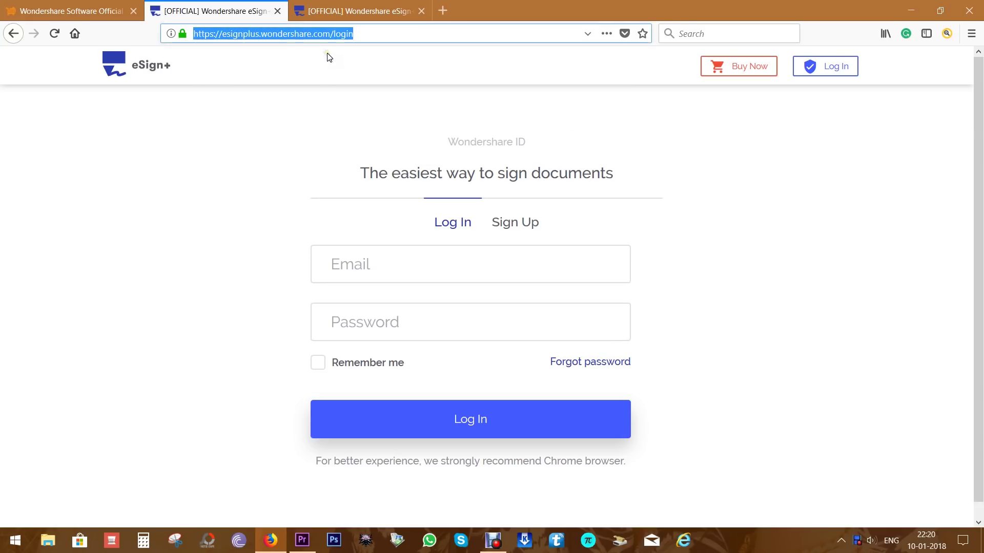
pyautogui.click(338, 77)
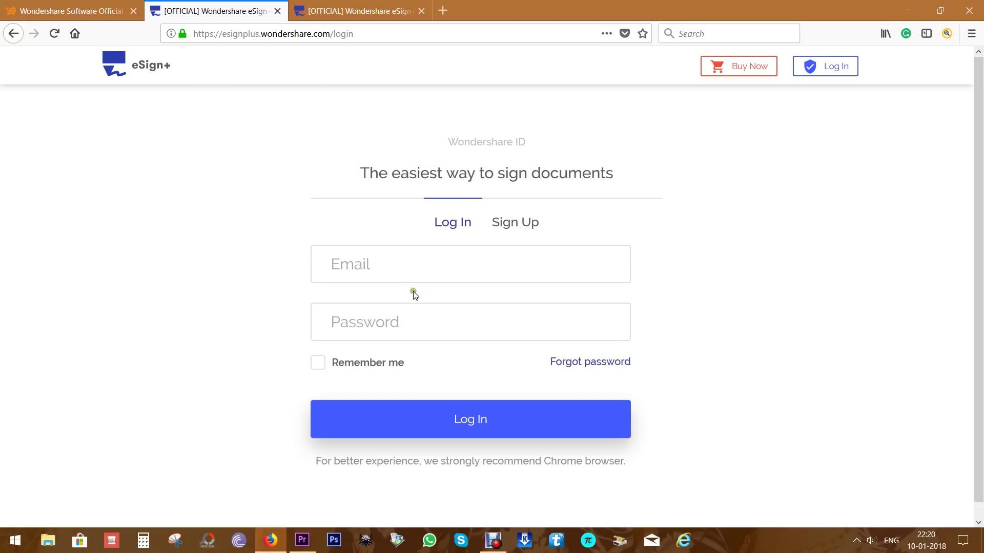
pyautogui.click(506, 226)
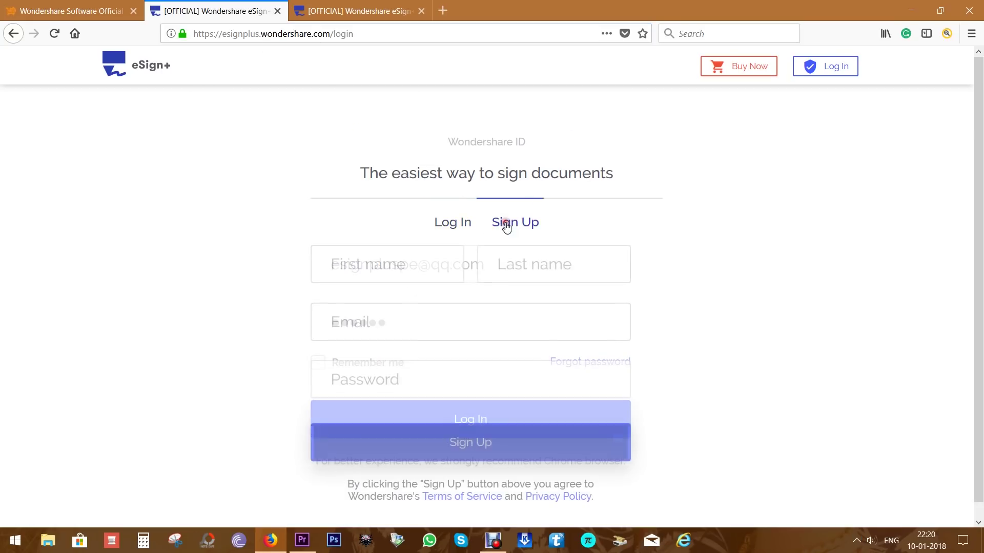
pyautogui.click(352, 266)
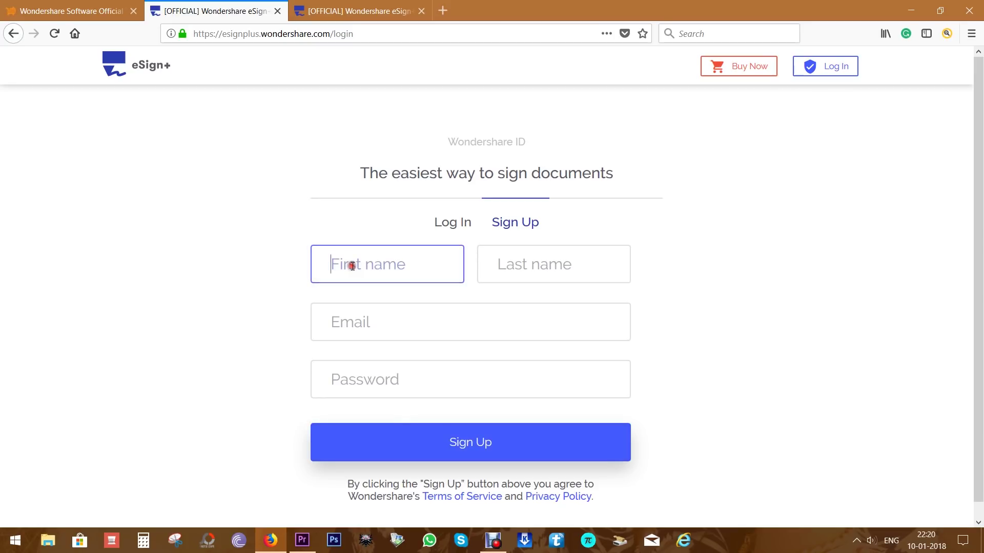
pyautogui.click(498, 266)
pyautogui.click(359, 328)
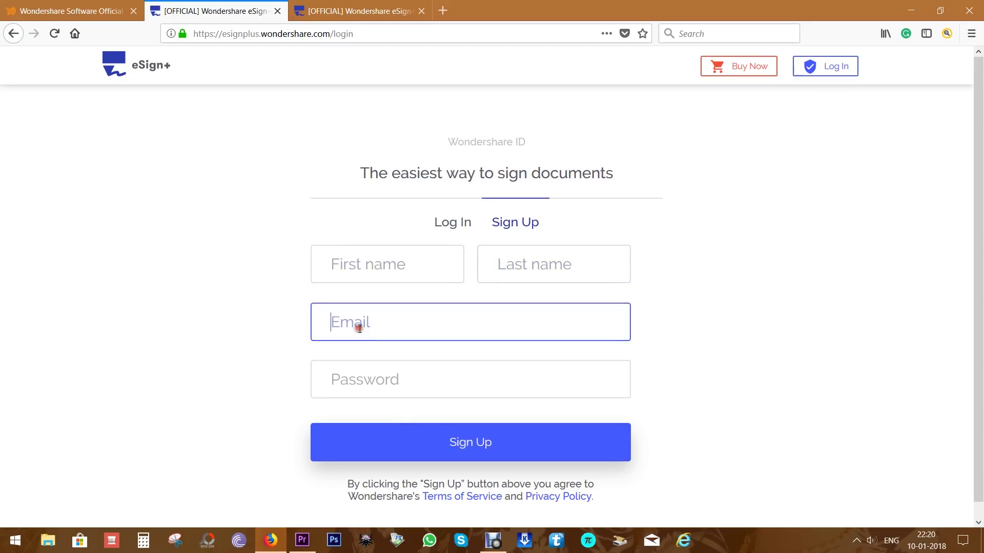
pyautogui.click(376, 378)
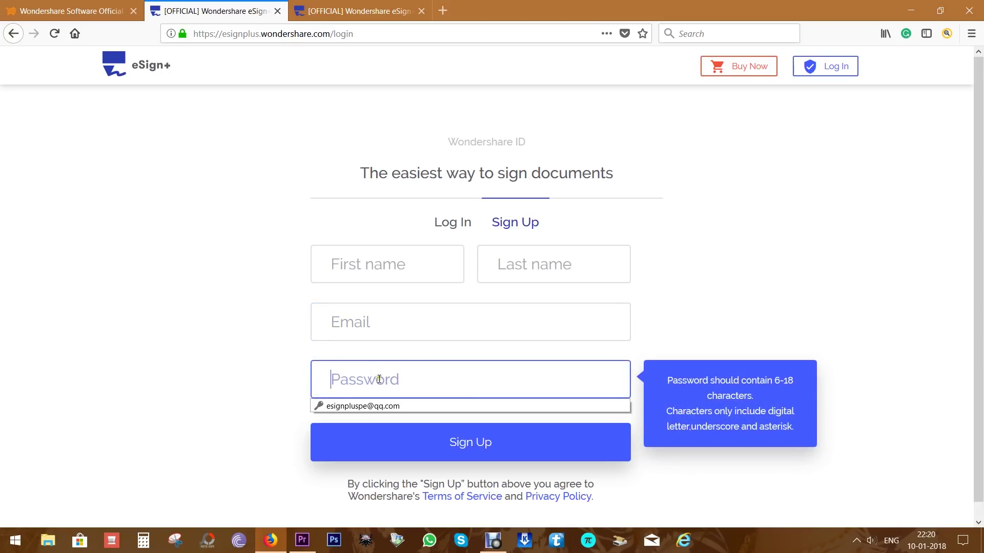
pyautogui.click(452, 228)
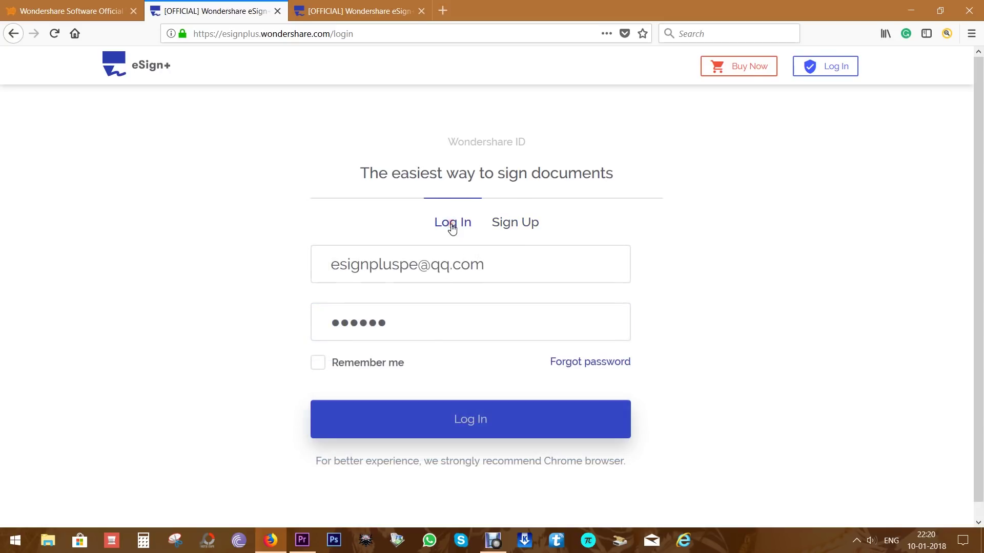
pyautogui.click(469, 424)
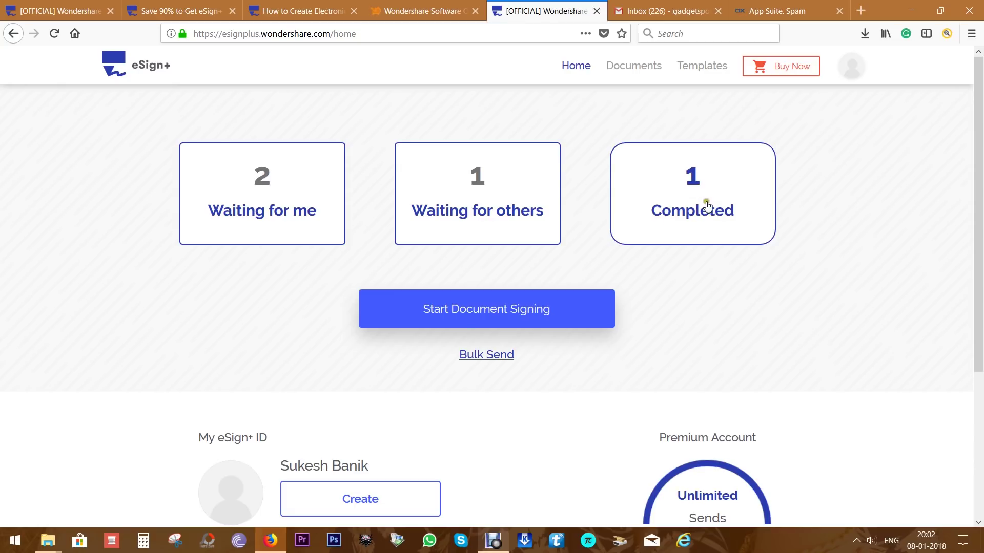
# Start a new signing with Employee Evaluation.pdf uploaded and begin entering its access code.
pyautogui.scroll(-3, 708, 206)
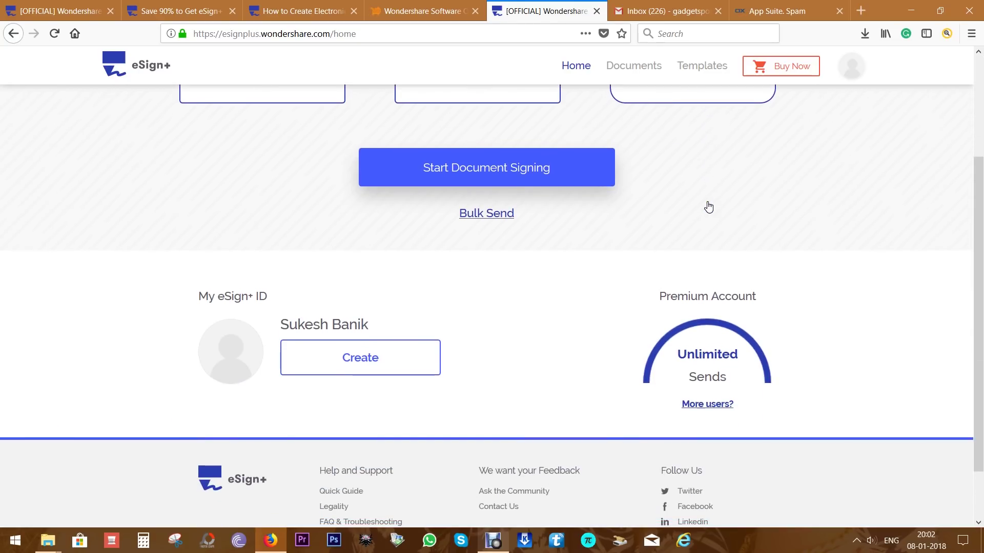
pyautogui.scroll(3, 708, 206)
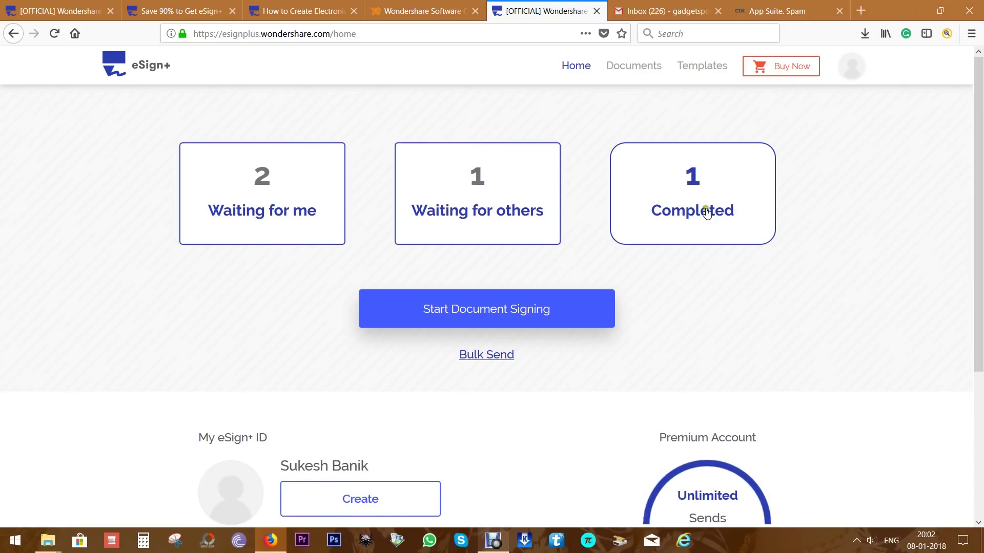
pyautogui.click(483, 308)
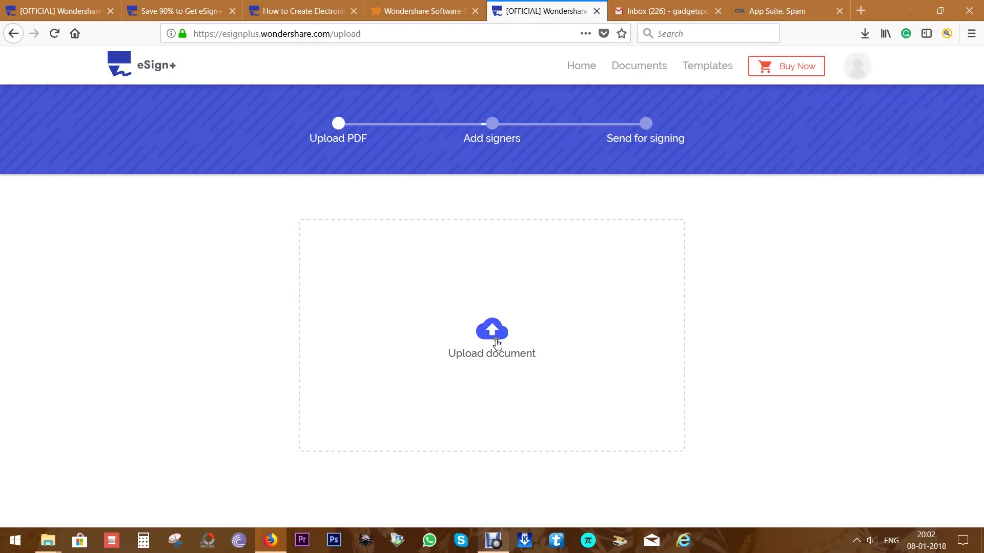
pyautogui.click(493, 336)
pyautogui.click(151, 107)
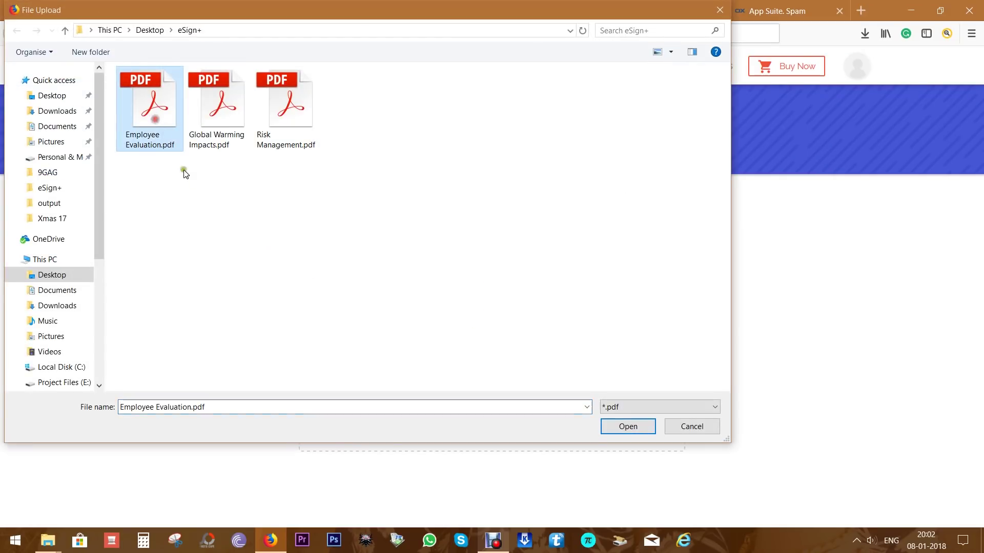
pyautogui.click(628, 426)
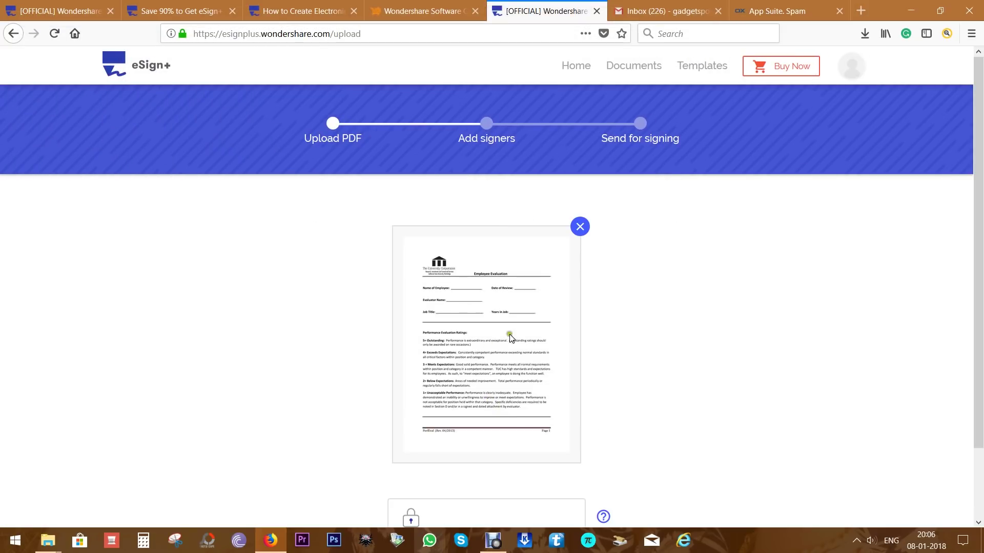
pyautogui.scroll(-3, 517, 354)
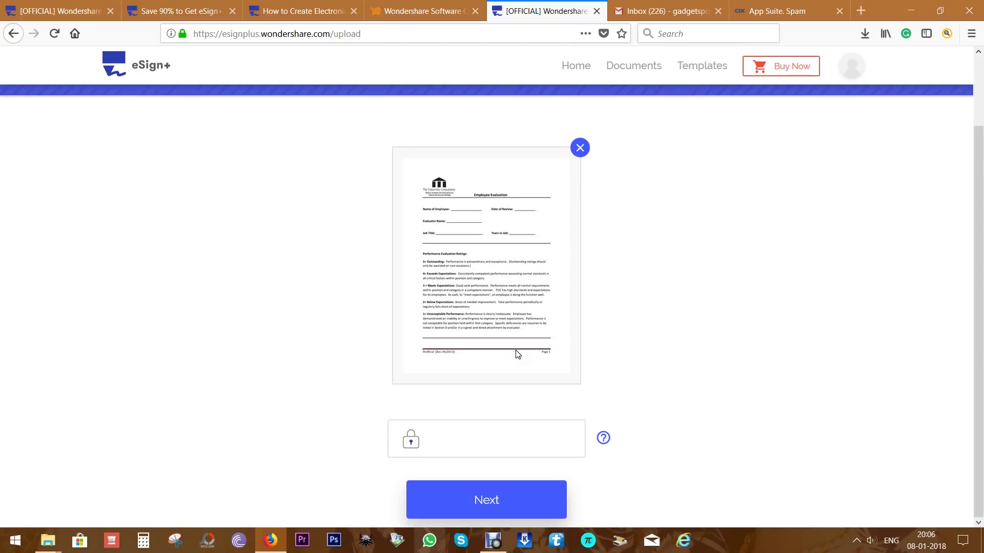
pyautogui.click(477, 441)
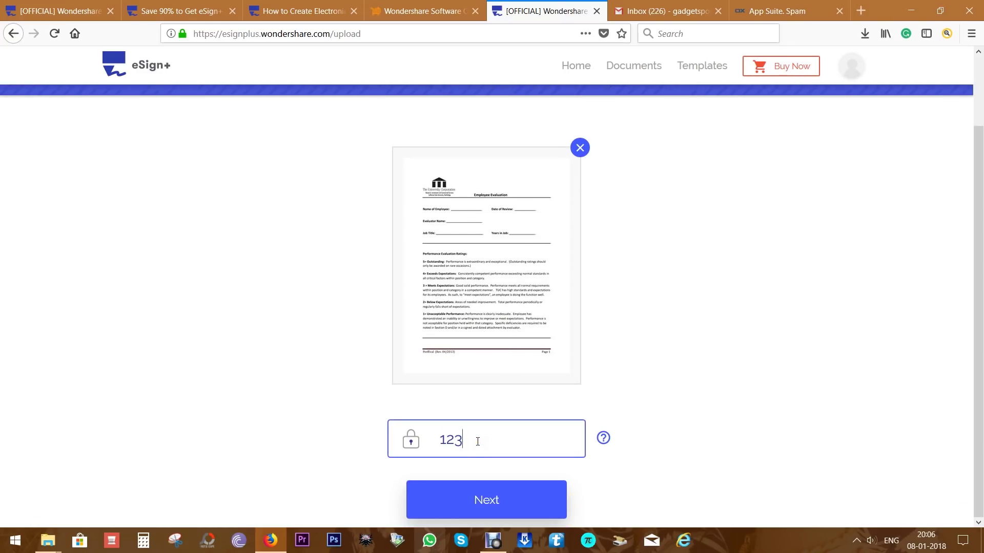
# Add both recipients' saved email addresses as signers using the autocomplete suggestions.
pyautogui.click(489, 502)
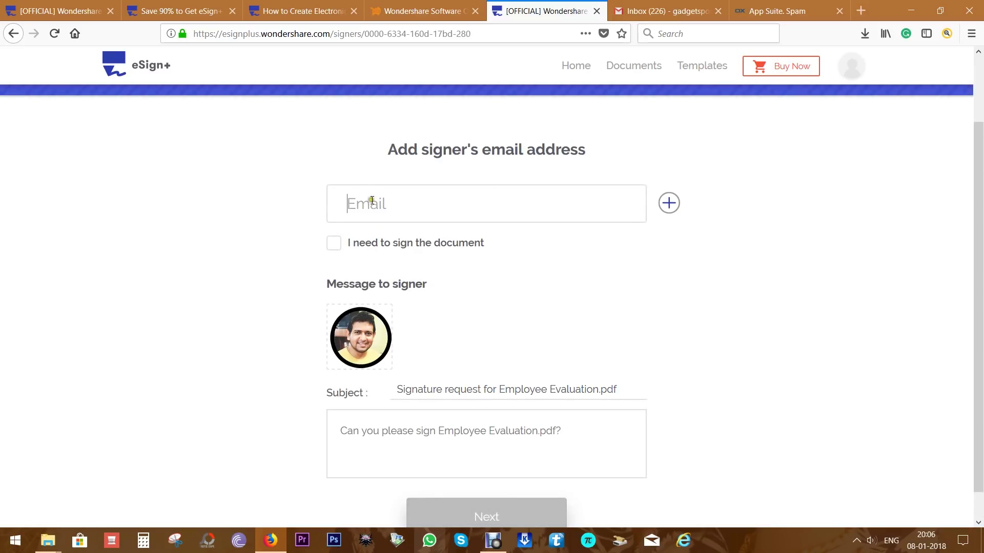
pyautogui.write('gadge')
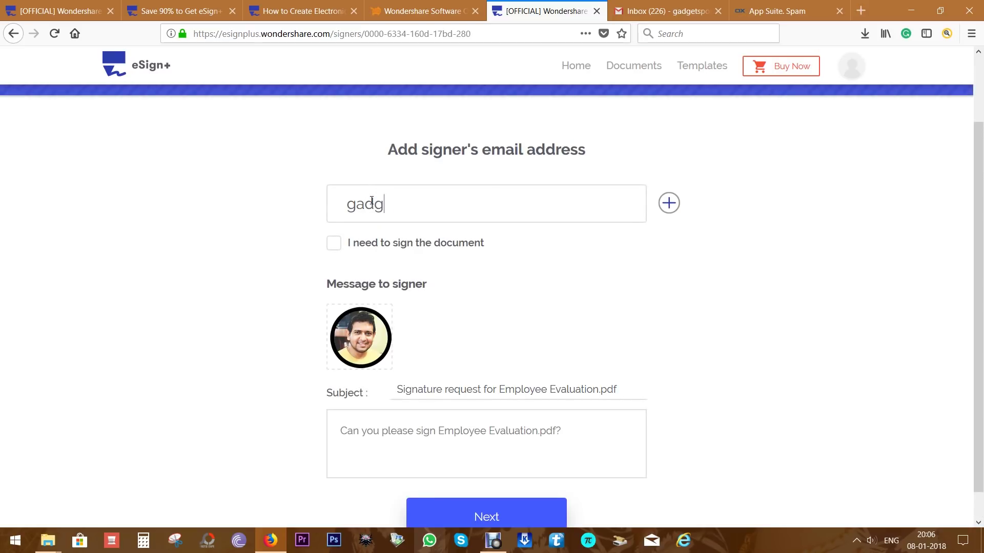
pyautogui.click(390, 239)
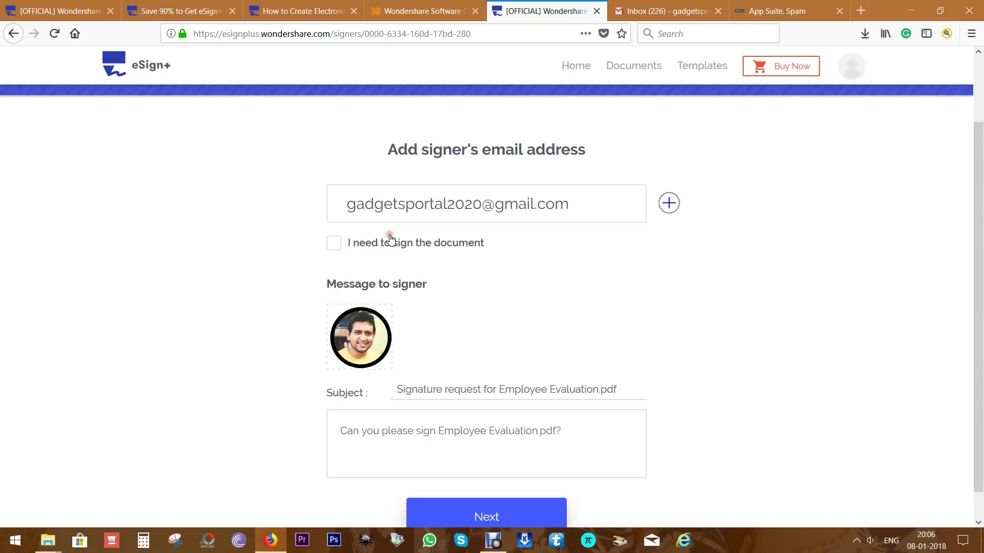
pyautogui.click(668, 203)
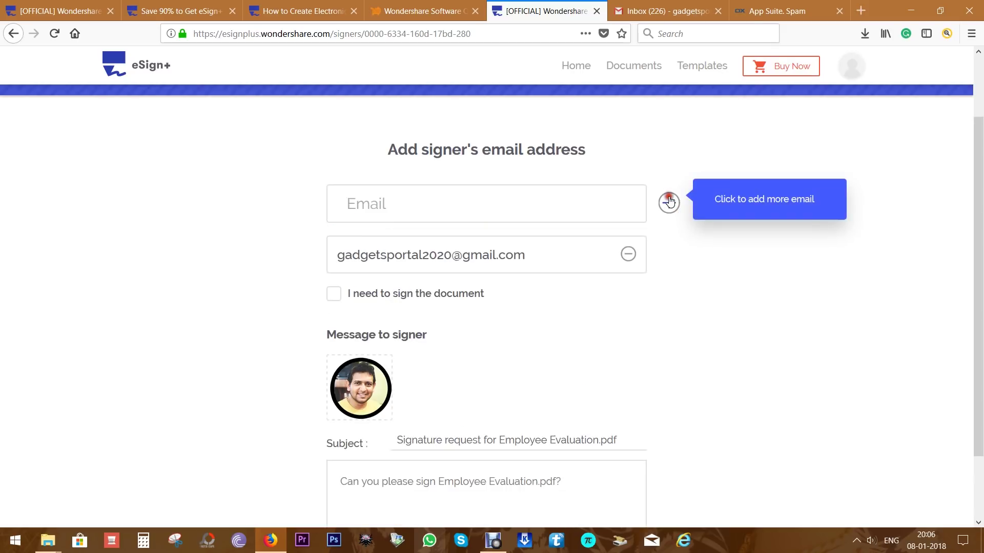
pyautogui.click(372, 209)
pyautogui.write('inf')
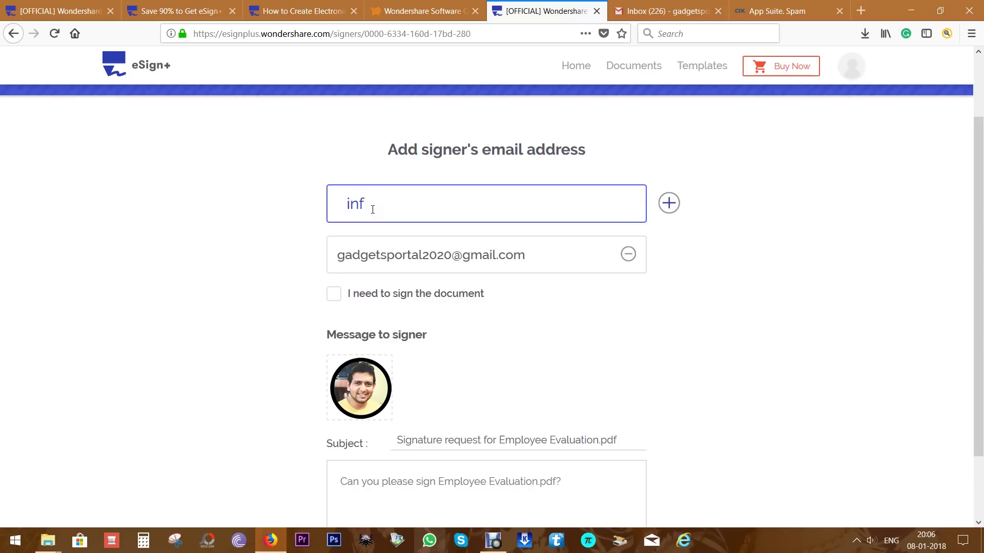
pyautogui.write('o')
pyautogui.click(374, 234)
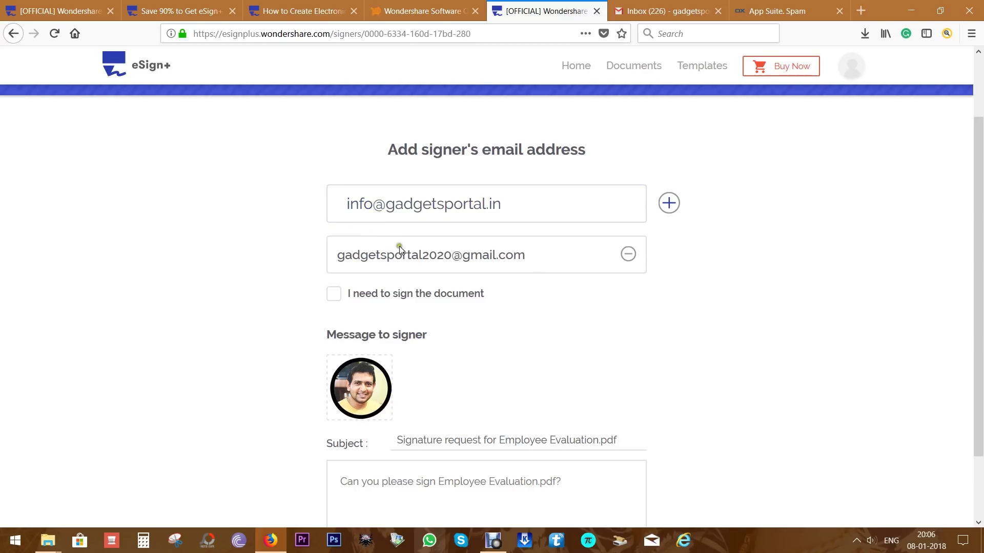
# Include yourself as a signer who signs first.
pyautogui.click(331, 294)
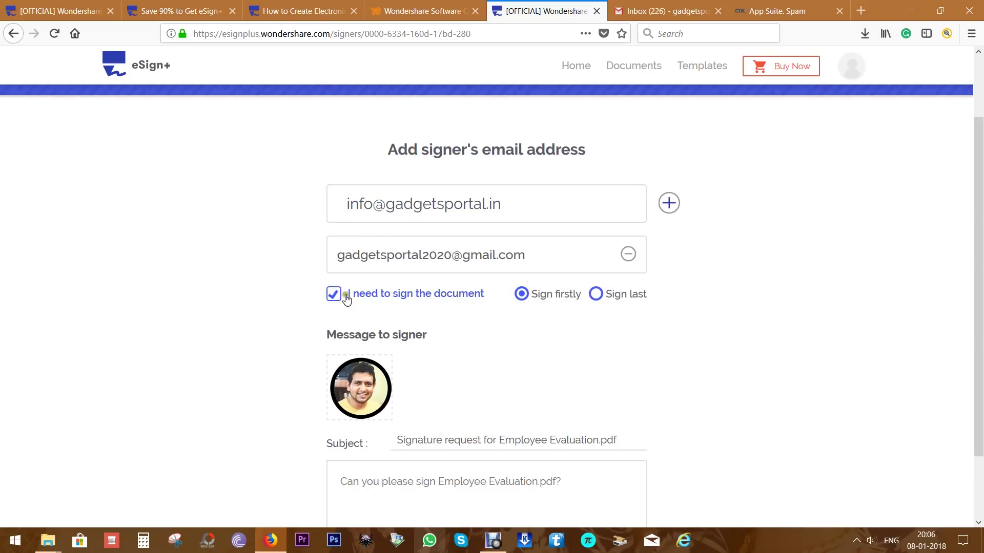
pyautogui.click(596, 294)
pyautogui.click(522, 295)
# Set music icon.png as the request's logo image and proceed.
pyautogui.click(410, 245)
pyautogui.scroll(-3, 405, 256)
pyautogui.click(360, 305)
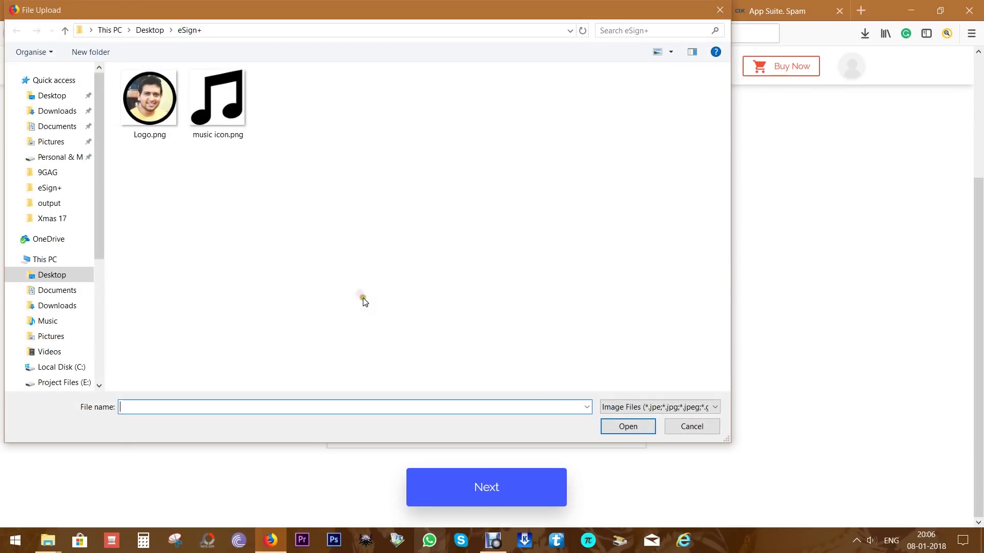
pyautogui.click(225, 108)
pyautogui.click(627, 426)
pyautogui.click(492, 481)
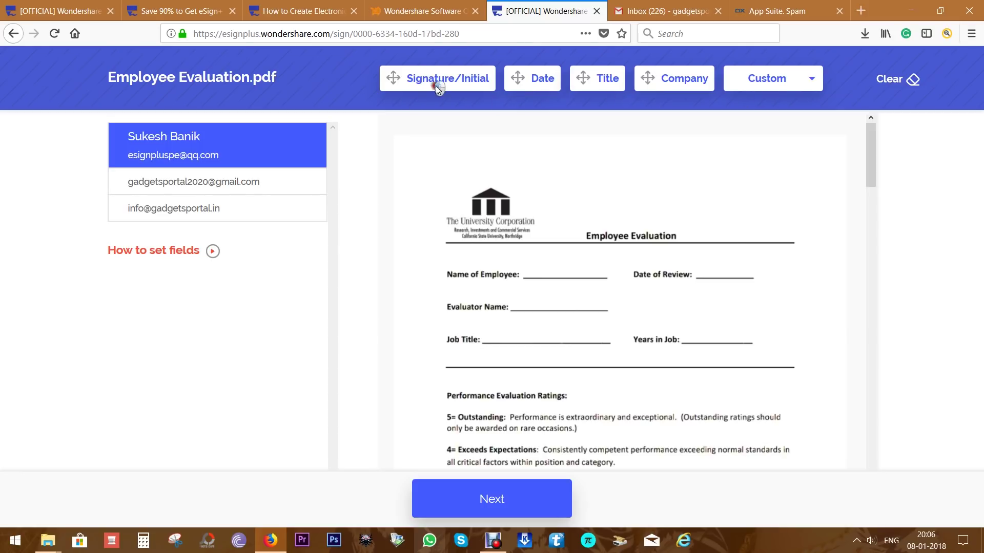
# Place your signature and date fields, plus a new custom 'text' field on the Job Title line.
pyautogui.moveTo(436, 85)
pyautogui.mouseDown()
pyautogui.moveTo(650, 300)
pyautogui.moveTo(628, 307)
pyautogui.moveTo(638, 302)
pyautogui.mouseUp()
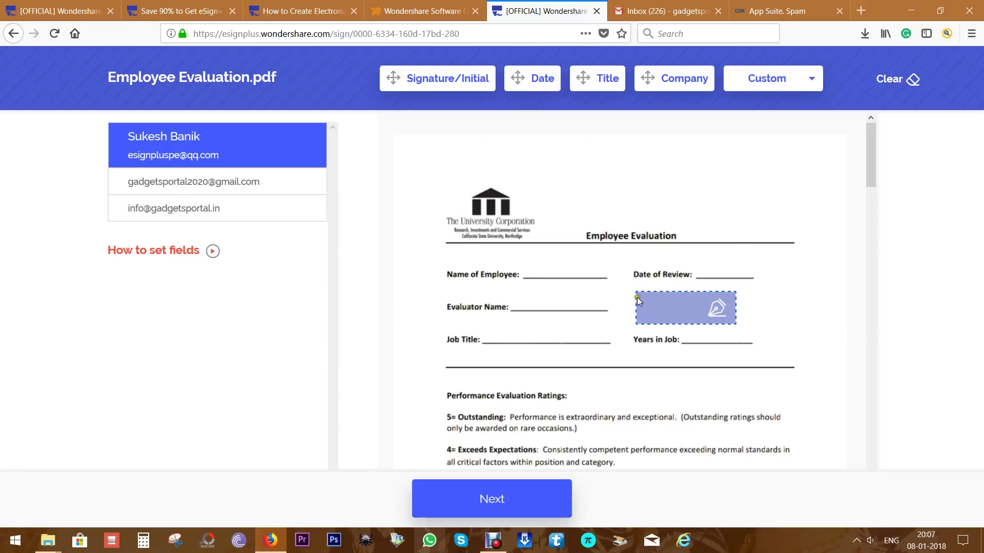
pyautogui.moveTo(550, 82); pyautogui.dragTo(701, 262)
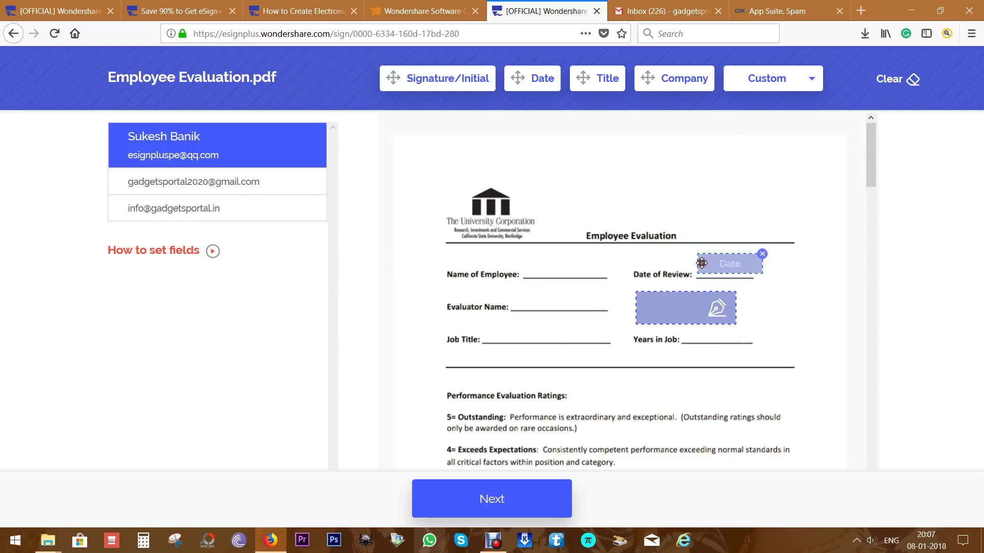
pyautogui.click(765, 83)
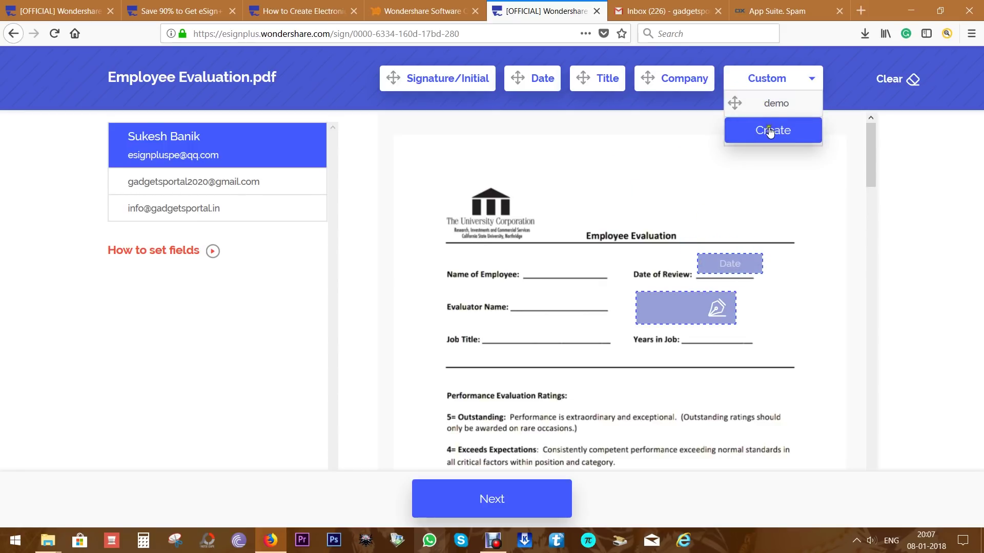
pyautogui.click(769, 130)
pyautogui.click(442, 282)
pyautogui.write('te')
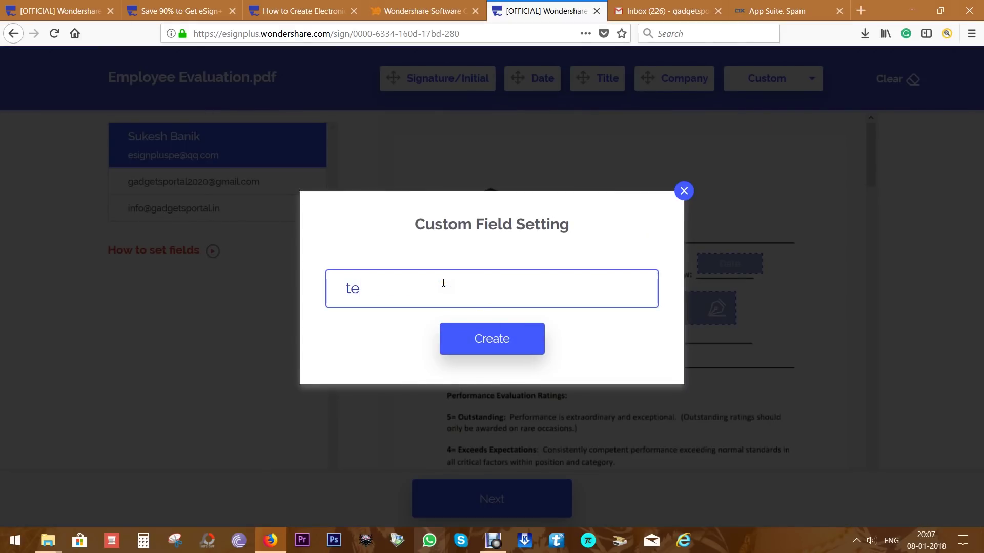
pyautogui.write('xt')
pyautogui.click(474, 338)
pyautogui.click(766, 78)
pyautogui.moveTo(771, 105); pyautogui.dragTo(493, 328)
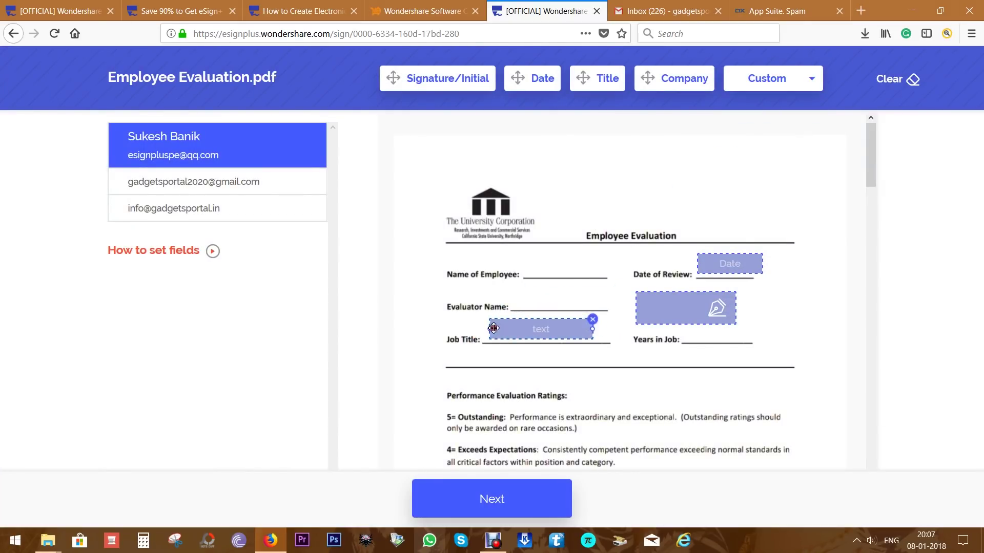
# Place the first recipient's signature, Title and date fields.
pyautogui.click(187, 186)
pyautogui.moveTo(389, 78)
pyautogui.mouseDown()
pyautogui.moveTo(483, 107)
pyautogui.moveTo(755, 317)
pyautogui.moveTo(743, 304)
pyautogui.mouseUp()
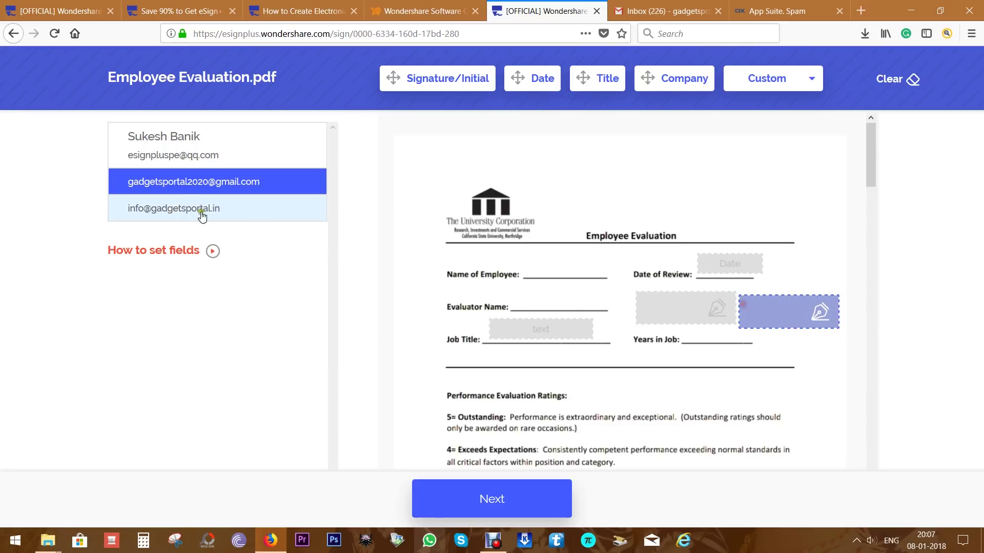
pyautogui.moveTo(606, 92)
pyautogui.mouseDown()
pyautogui.moveTo(610, 210)
pyautogui.moveTo(522, 256)
pyautogui.mouseUp()
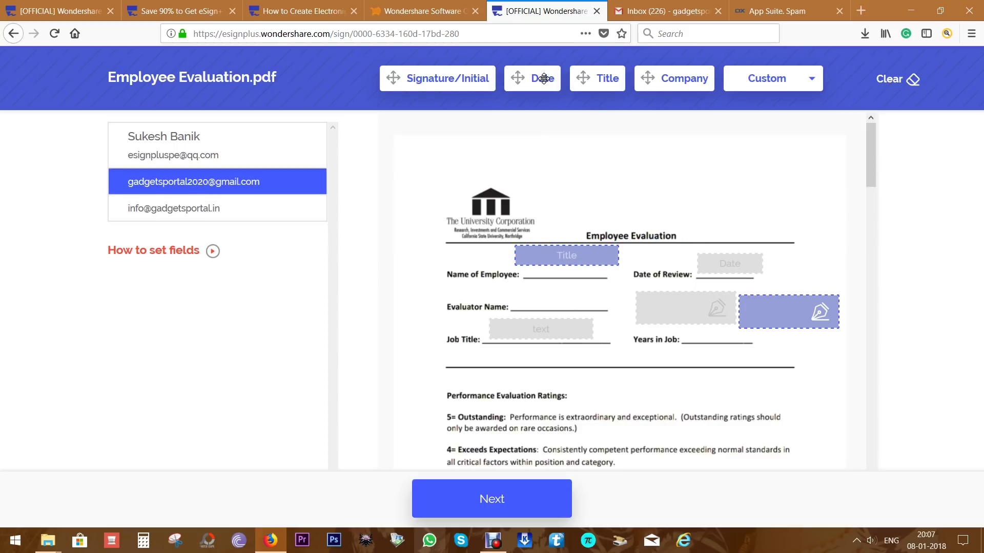
pyautogui.moveTo(543, 78); pyautogui.dragTo(778, 269)
# Place the second recipient's signature at the page's top right and send the request.
pyautogui.click(185, 211)
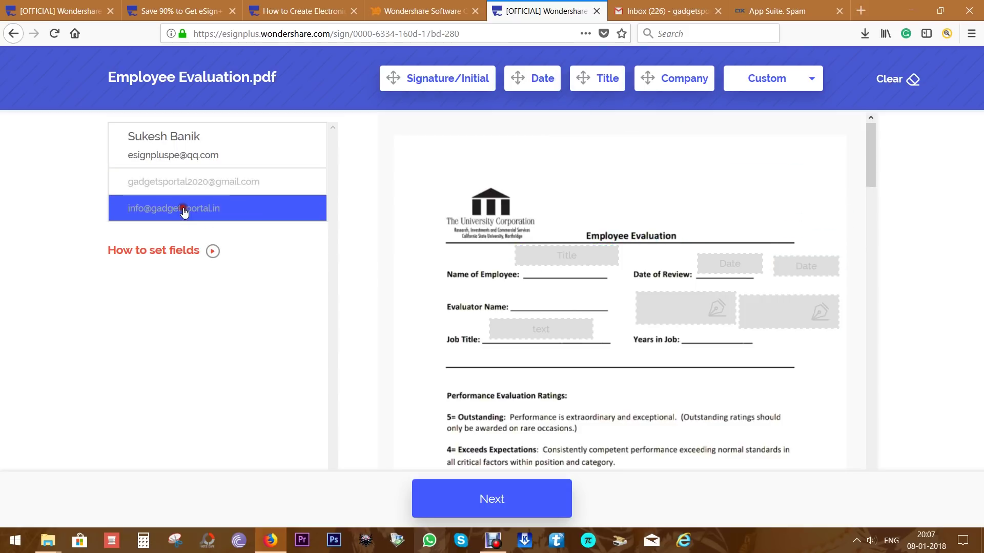
pyautogui.moveTo(437, 85); pyautogui.dragTo(734, 211)
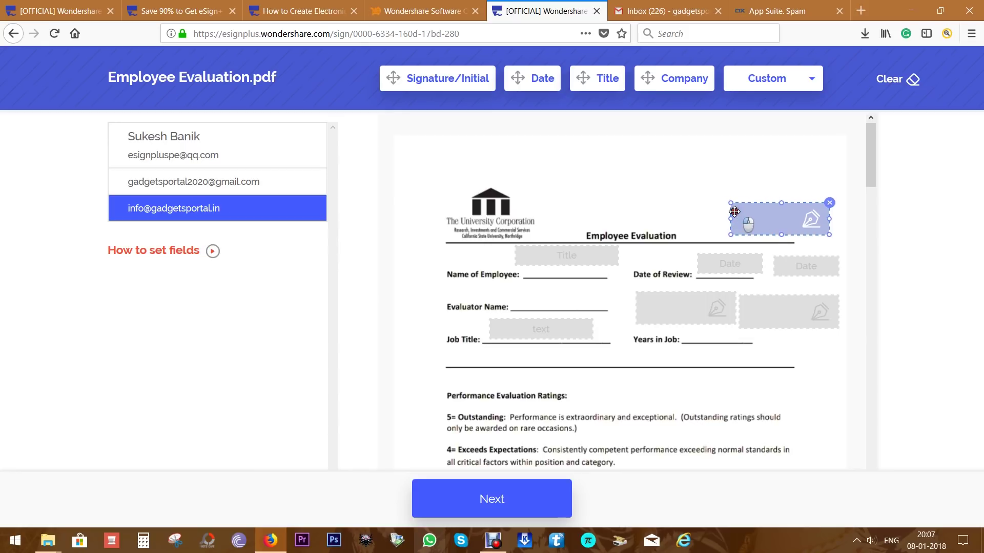
pyautogui.click(488, 499)
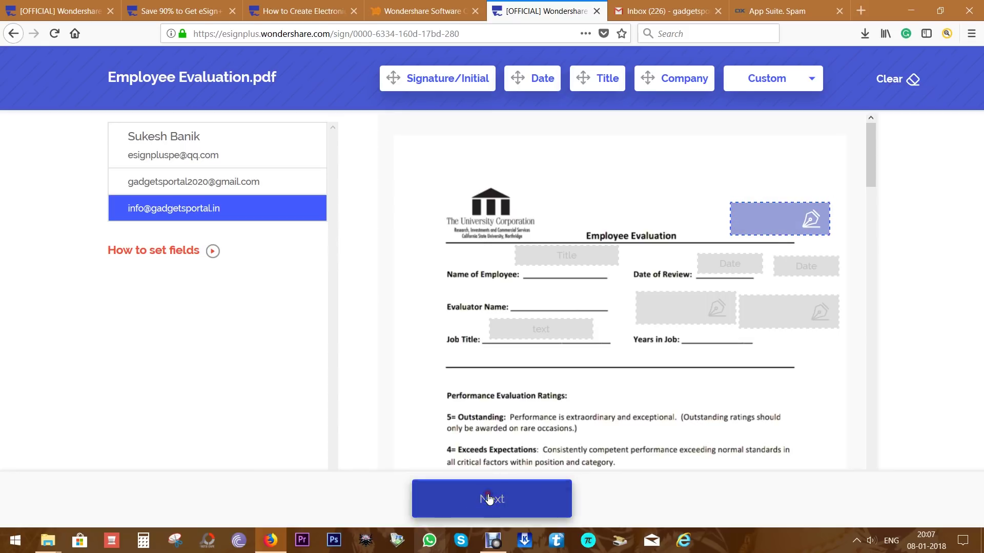
# Accept the electronic records disclosure and enter 'developer' as the job title.
pyautogui.click(492, 341)
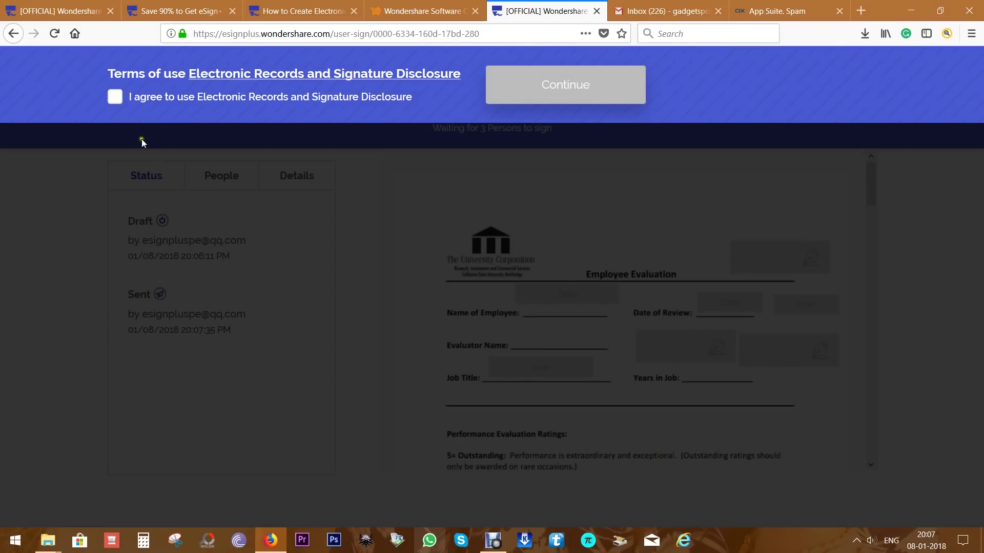
pyautogui.click(117, 97)
pyautogui.click(535, 83)
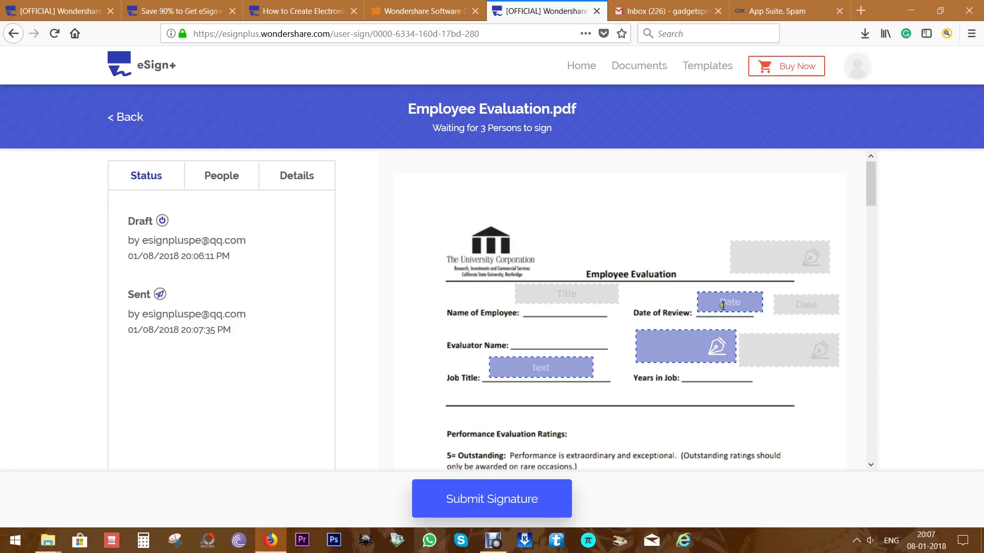
pyautogui.click(558, 364)
pyautogui.write('developer')
# Draw a handwritten signature and save it into your field beside Evaluator Name.
pyautogui.click(678, 348)
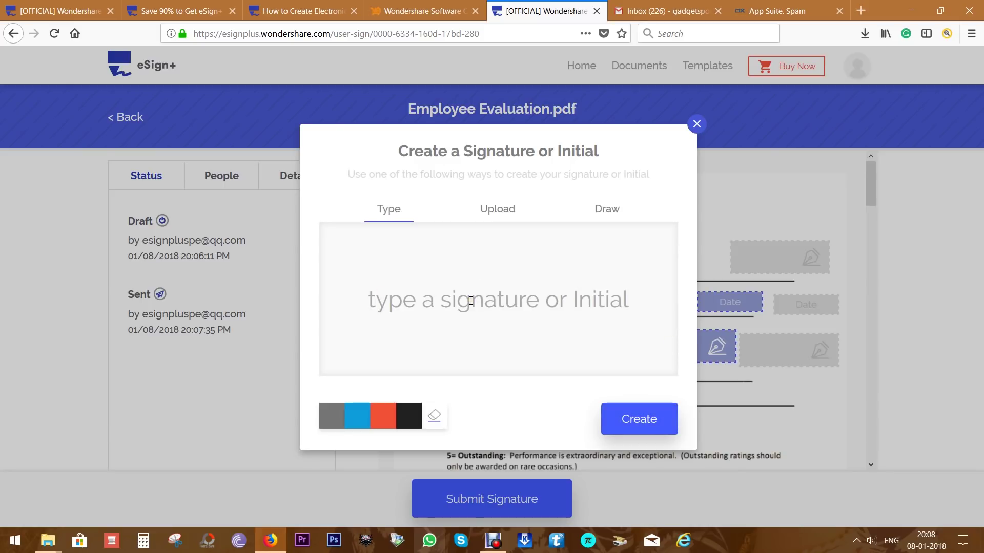
pyautogui.write('hi')
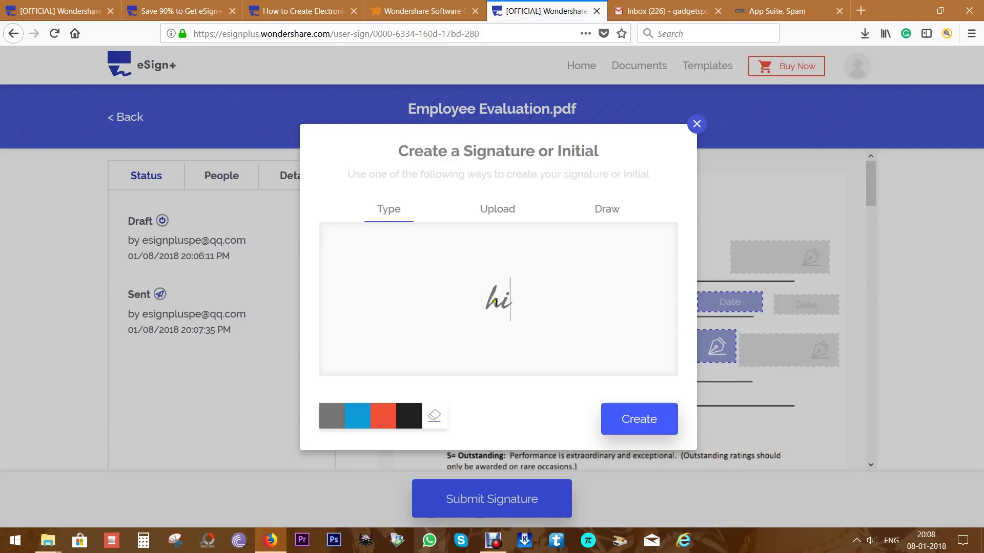
pyautogui.press('BackSpace')
pyautogui.press('BackSpace')
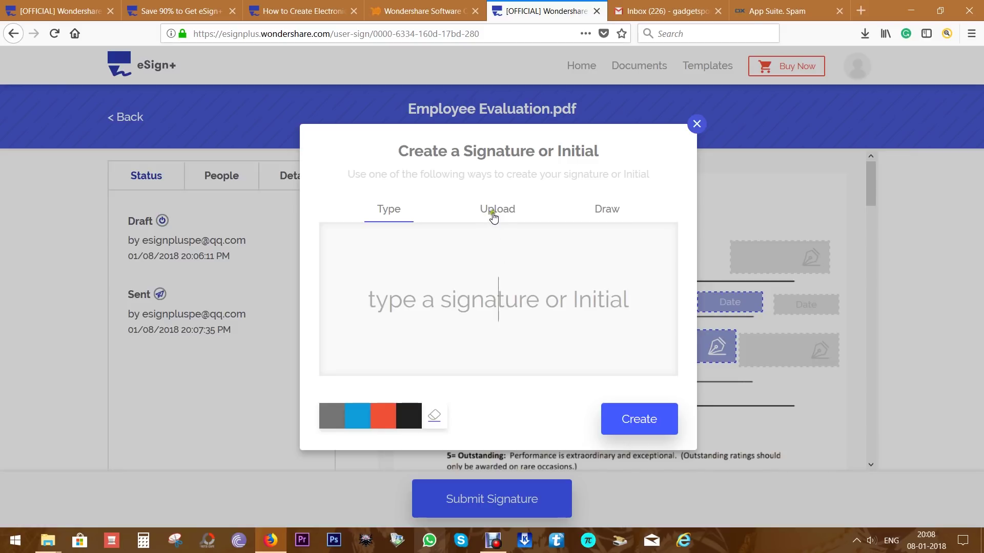
pyautogui.click(493, 217)
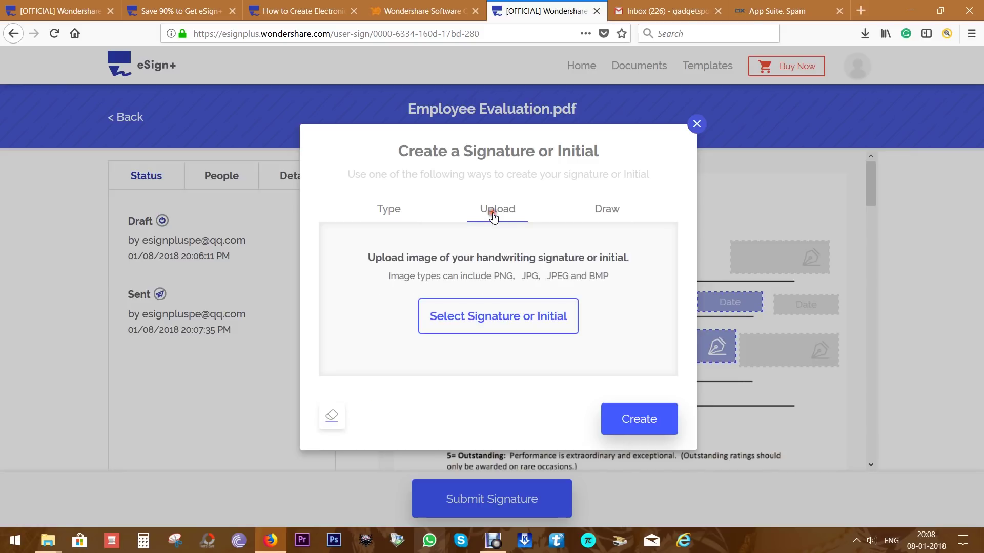
pyautogui.click(609, 212)
pyautogui.moveTo(380, 266)
pyautogui.mouseDown()
pyautogui.moveTo(395, 323)
pyautogui.moveTo(349, 330)
pyautogui.mouseUp()
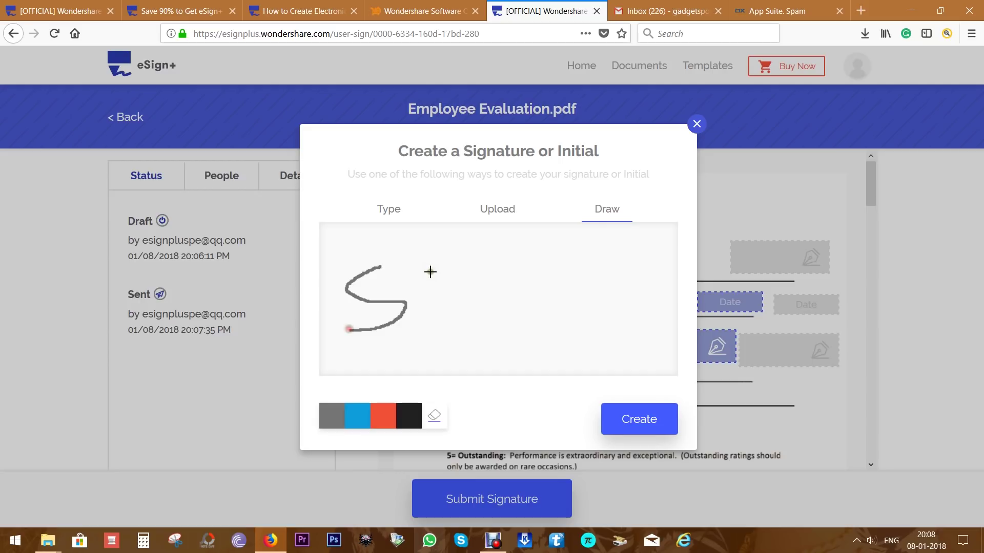
pyautogui.moveTo(427, 268); pyautogui.dragTo(439, 336)
pyautogui.moveTo(431, 300)
pyautogui.mouseDown()
pyautogui.moveTo(457, 262)
pyautogui.moveTo(460, 316)
pyautogui.moveTo(430, 336)
pyautogui.moveTo(487, 298)
pyautogui.moveTo(514, 316)
pyautogui.moveTo(560, 290)
pyautogui.moveTo(651, 304)
pyautogui.mouseUp()
pyautogui.moveTo(530, 275); pyautogui.dragTo(561, 281)
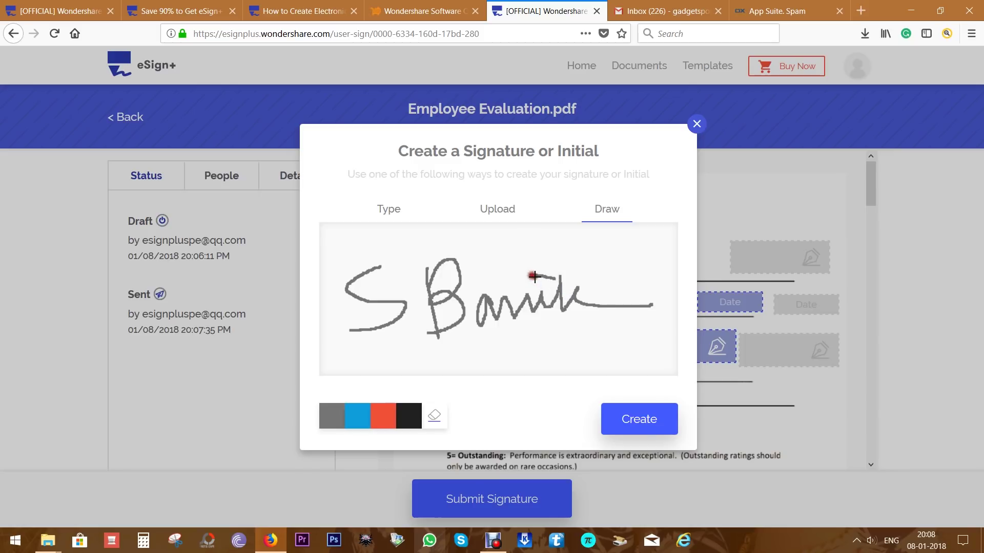
pyautogui.click(648, 420)
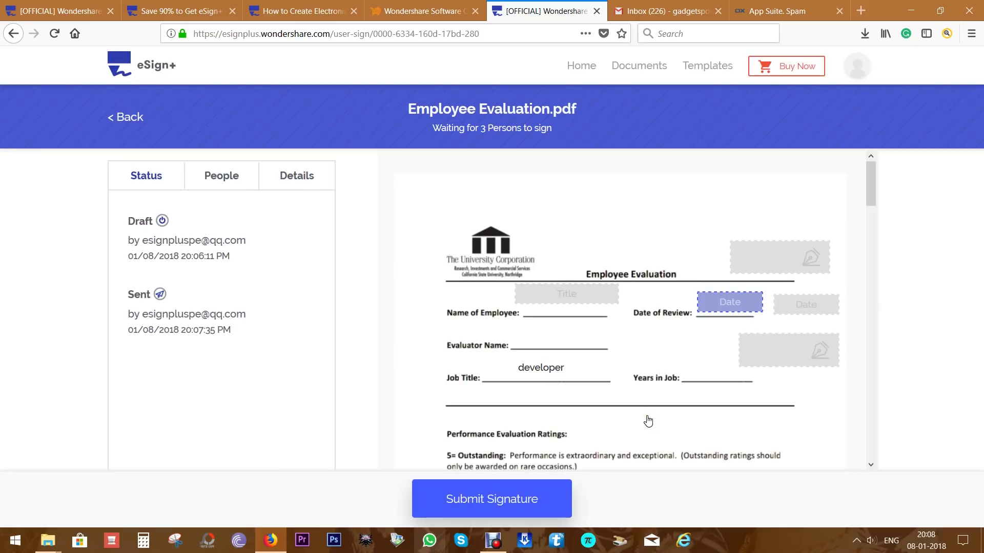
# Fill the review date with 01/08/2018, submit your signature, and dismiss the success dialog.
pyautogui.click(730, 298)
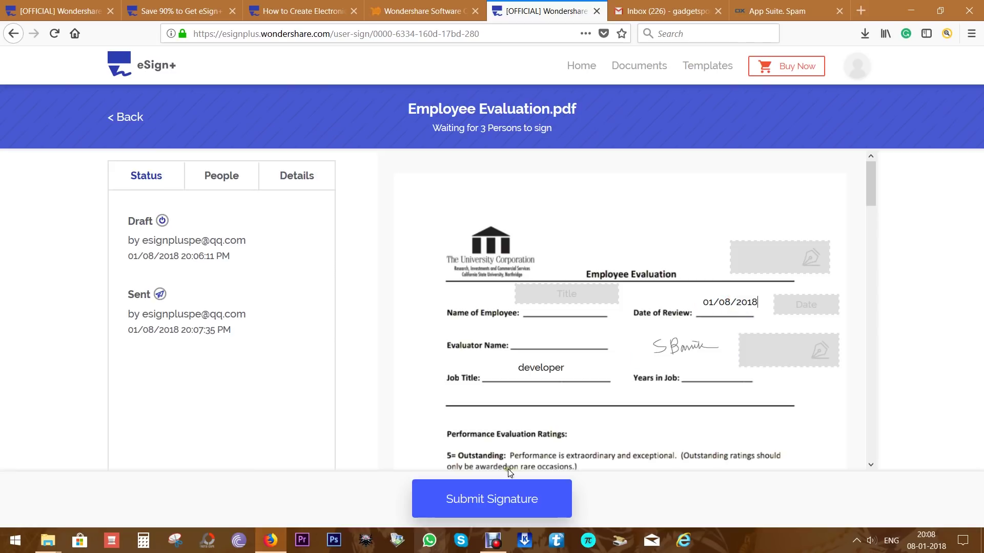
pyautogui.click(482, 497)
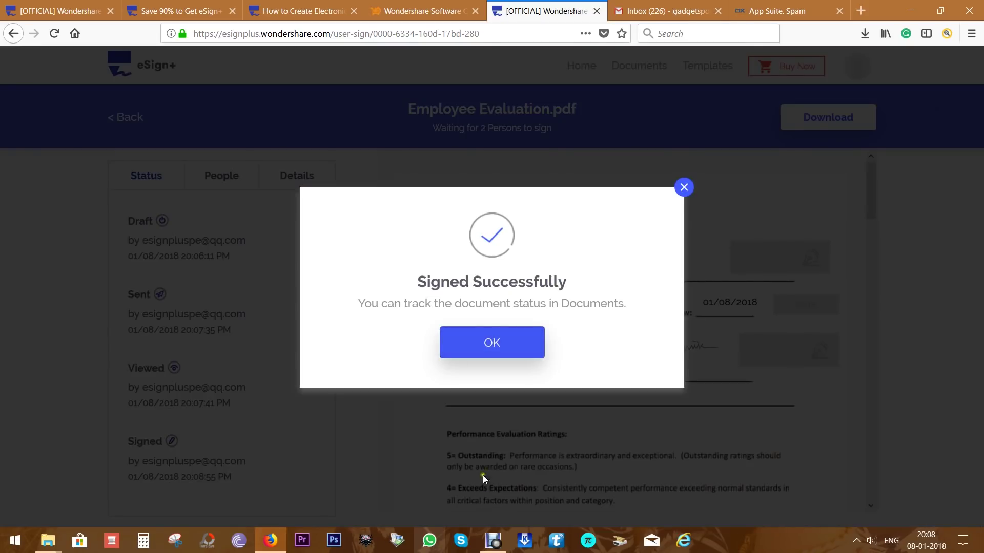
pyautogui.click(483, 353)
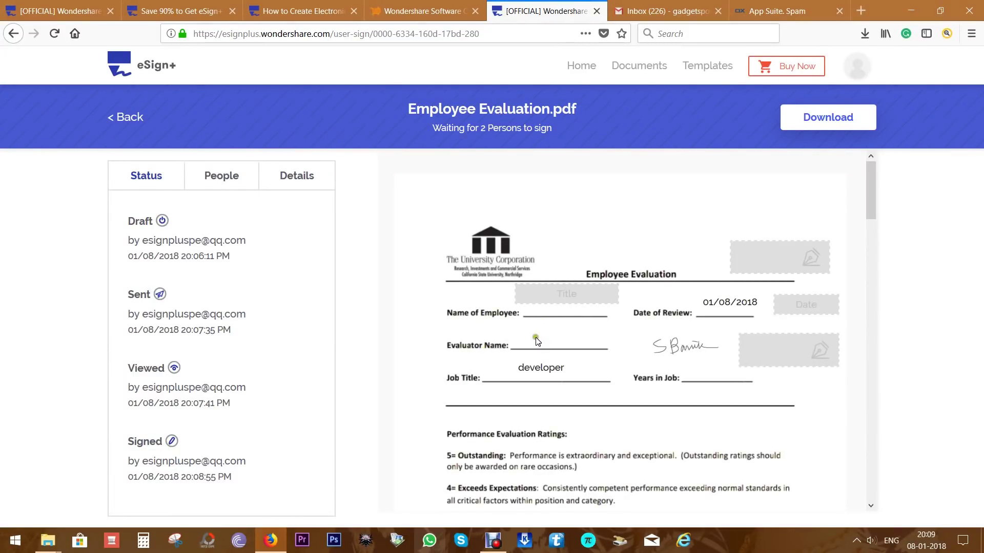
pyautogui.scroll(-4, 537, 341)
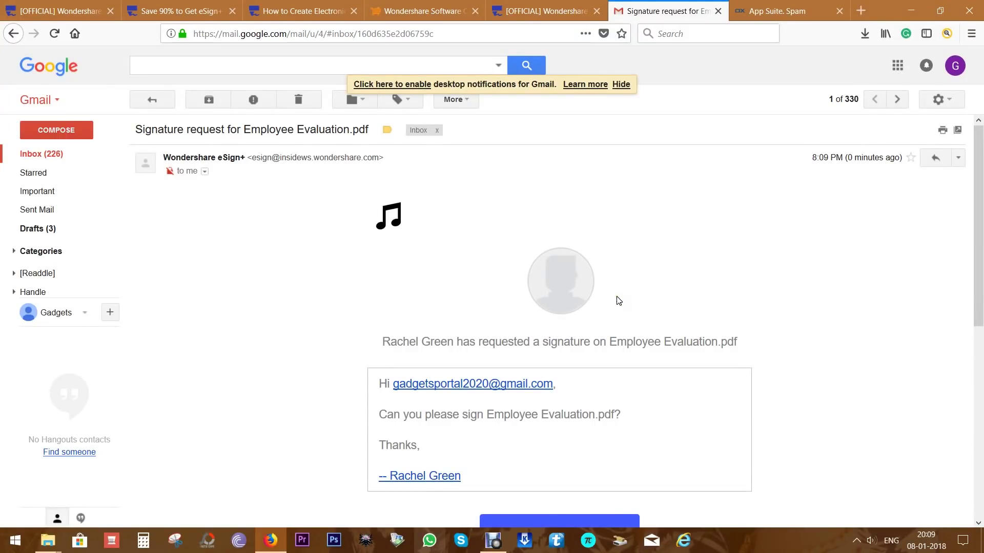
# Open the Employee Evaluation.pdf signing link from the Gmail request e-mail.
pyautogui.scroll(-4, 616, 297)
pyautogui.click(552, 324)
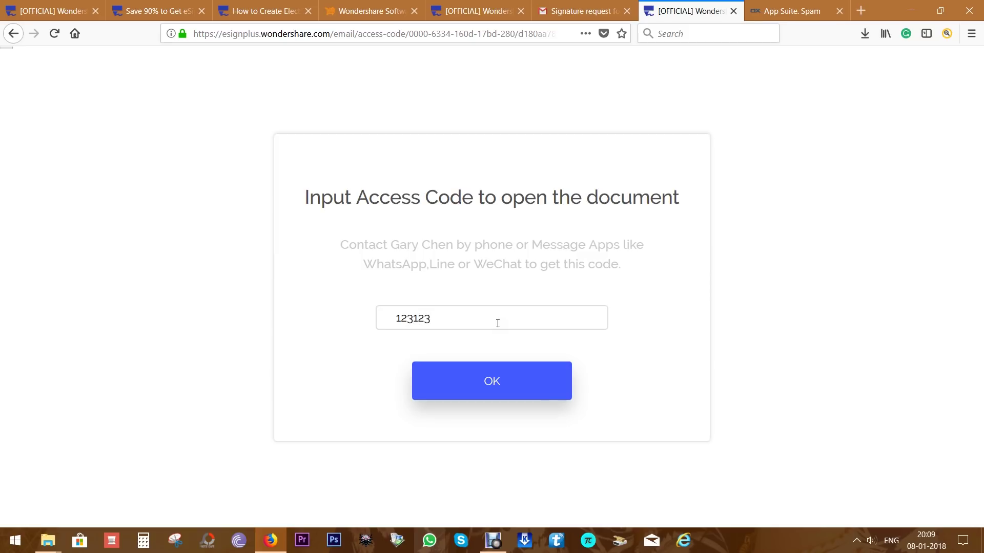
# Unlock Employee Evaluation.pdf with the access code and accept the electronic signature disclosure.
pyautogui.click(497, 383)
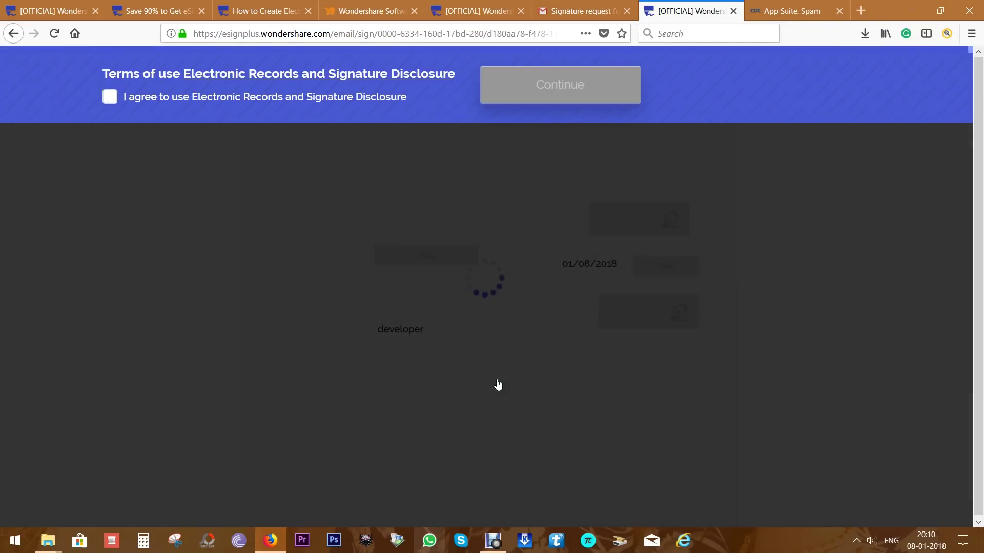
pyautogui.click(109, 97)
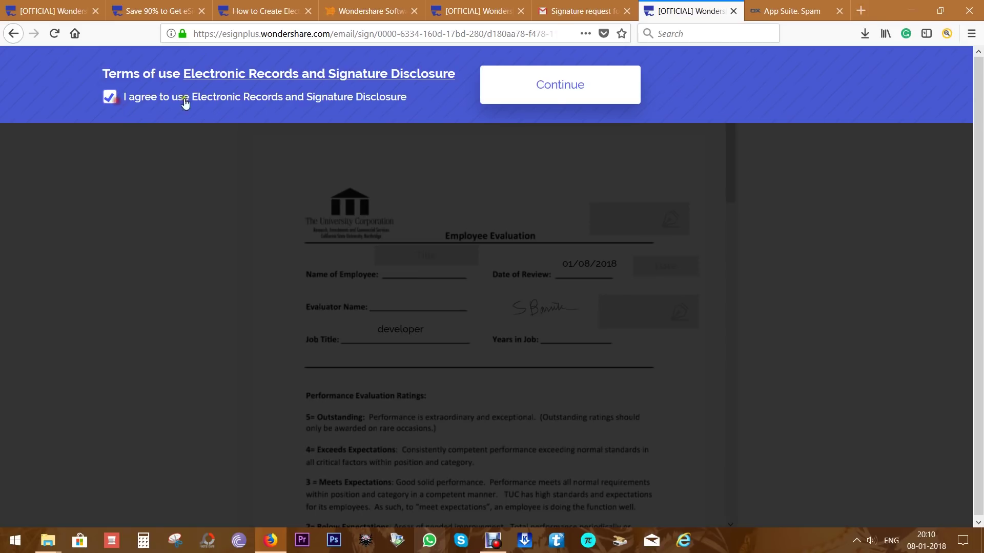
pyautogui.click(554, 96)
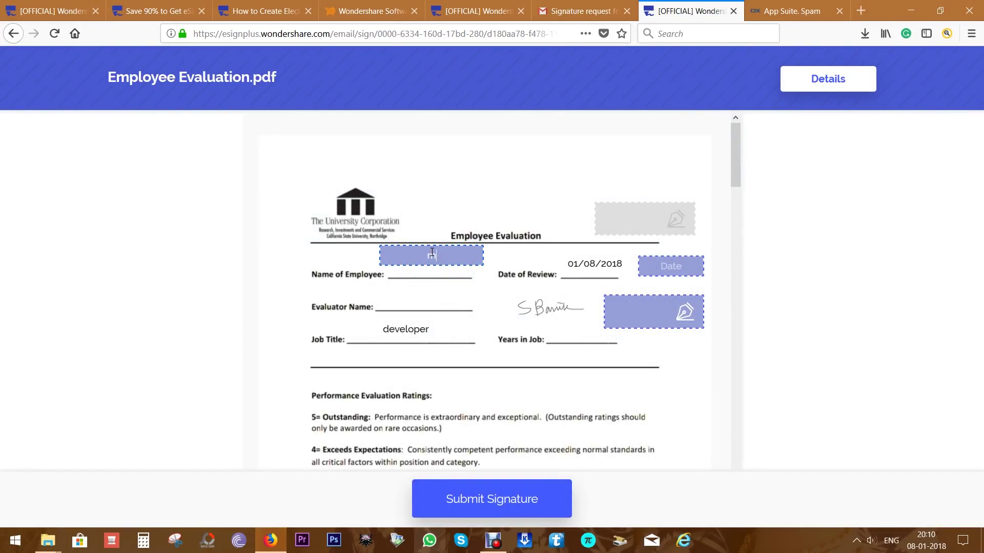
# Fill the date 01/08/2018, add the recipient's typed signature, and submit the signed document.
pyautogui.click(674, 265)
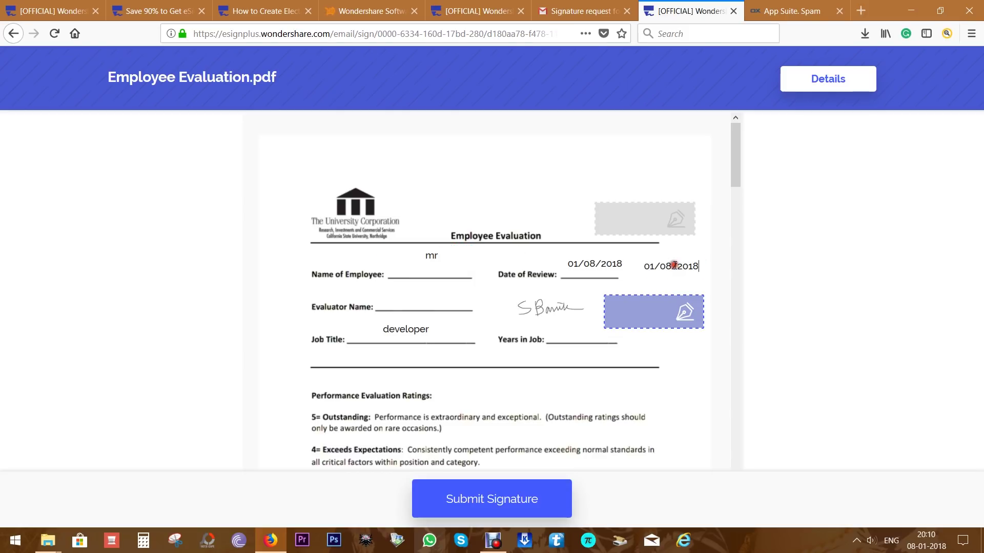
pyautogui.click(632, 318)
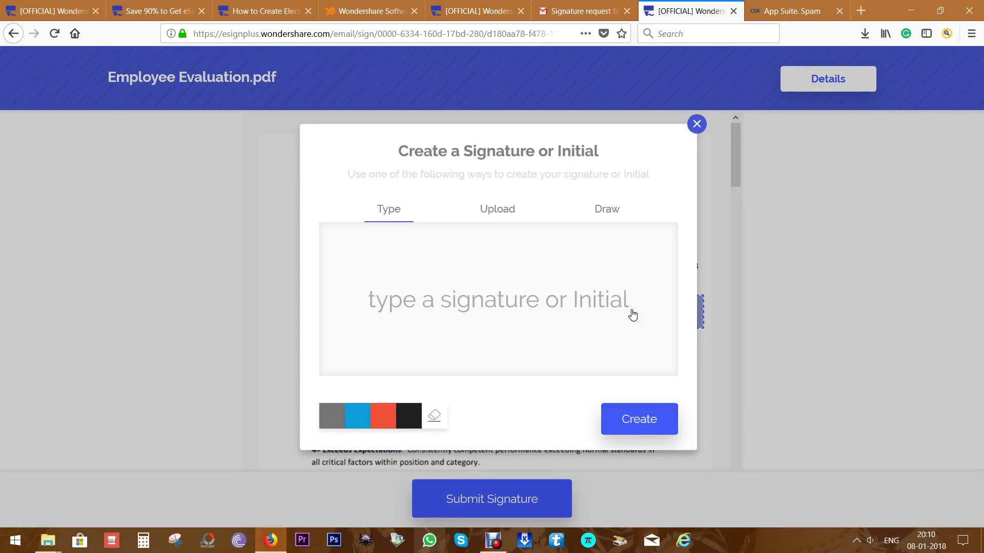
pyautogui.write('sukesh')
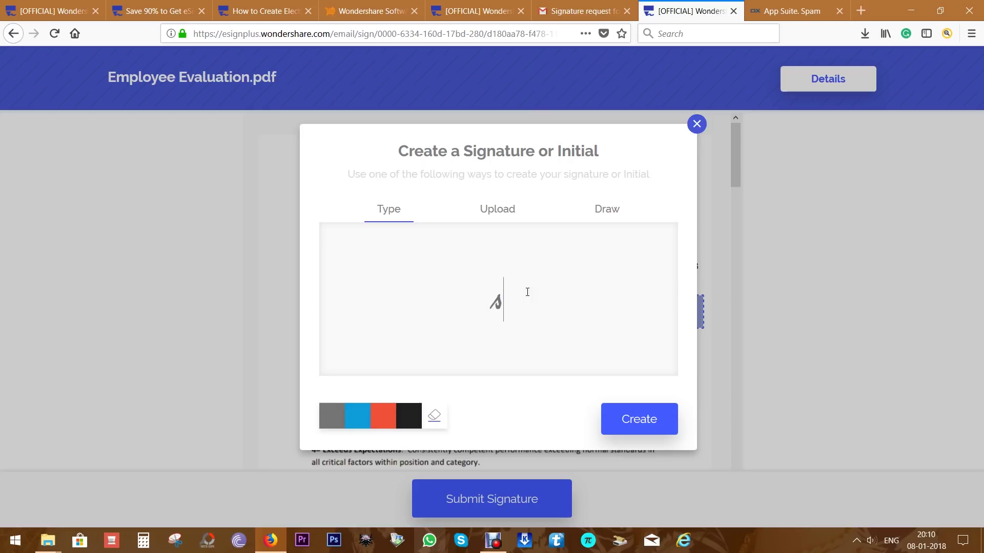
pyautogui.click(630, 421)
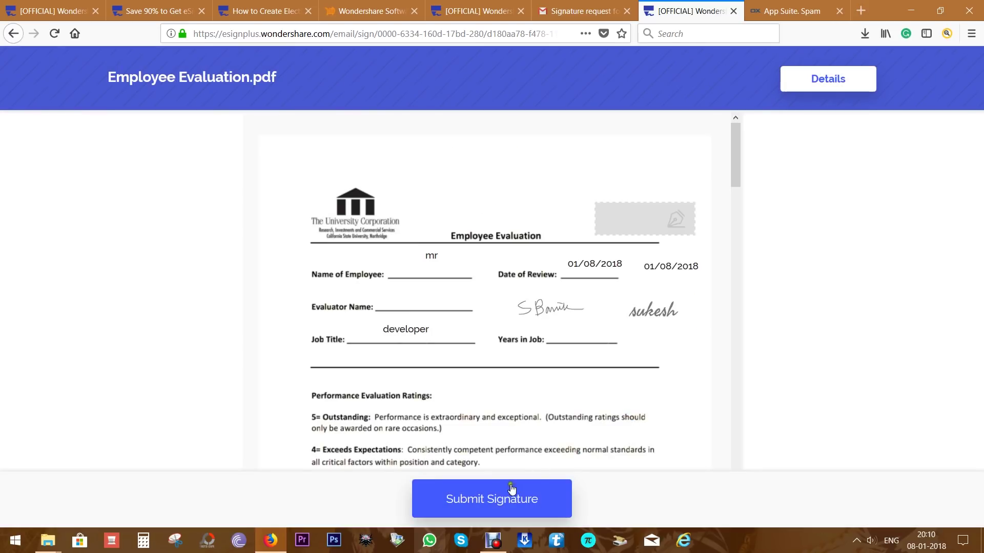
pyautogui.click(496, 497)
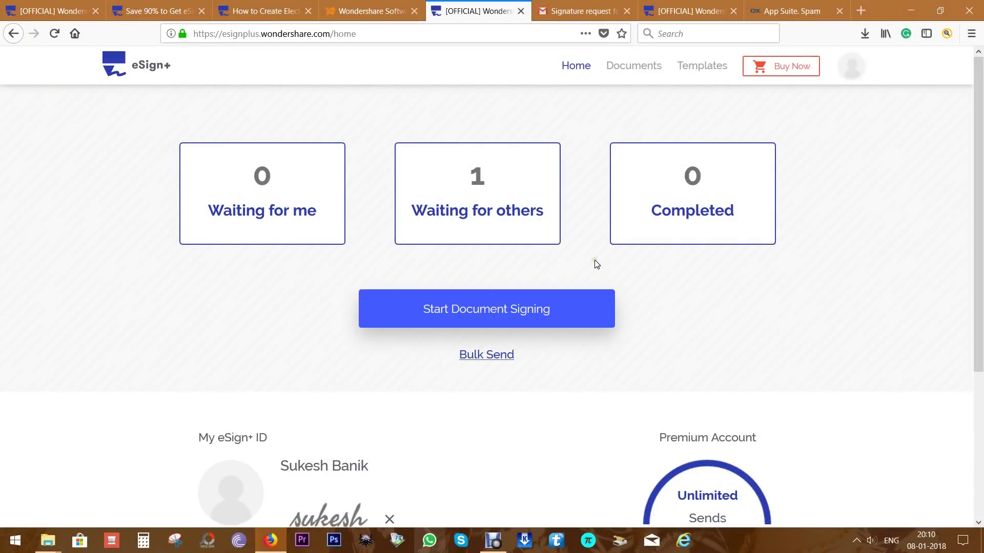
# Create a new template under Bulk Send > Templates and upload Employee Evaluation.pdf.
pyautogui.click(479, 353)
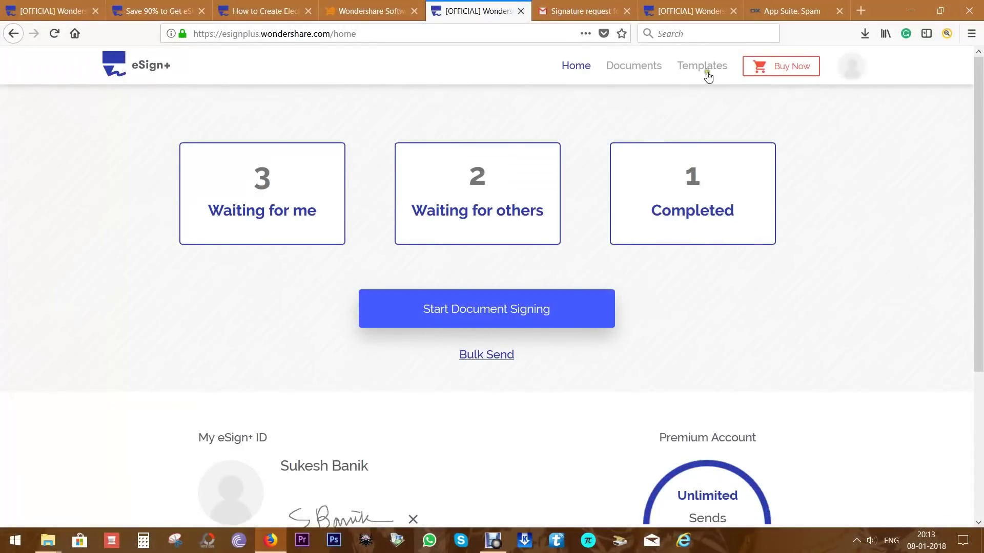
pyautogui.click(704, 71)
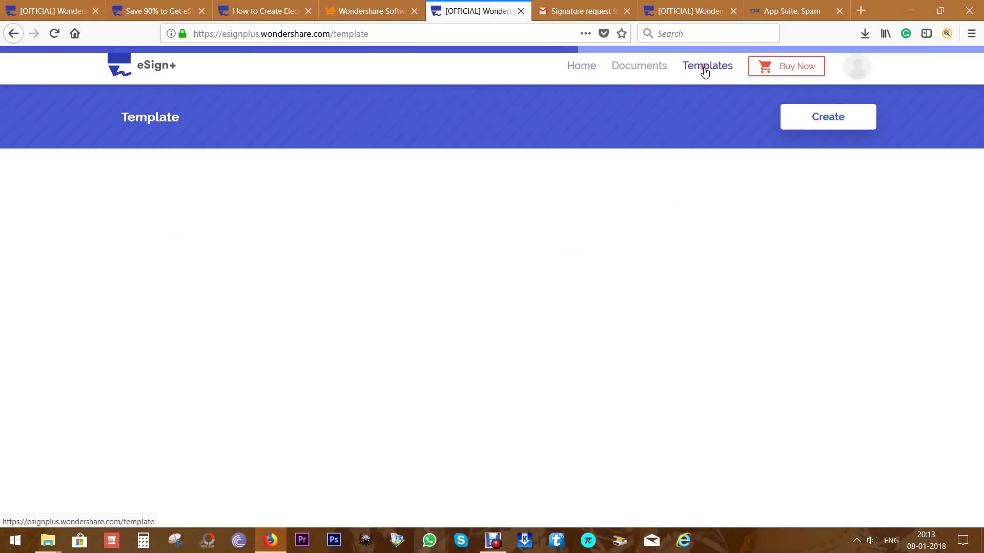
pyautogui.click(475, 318)
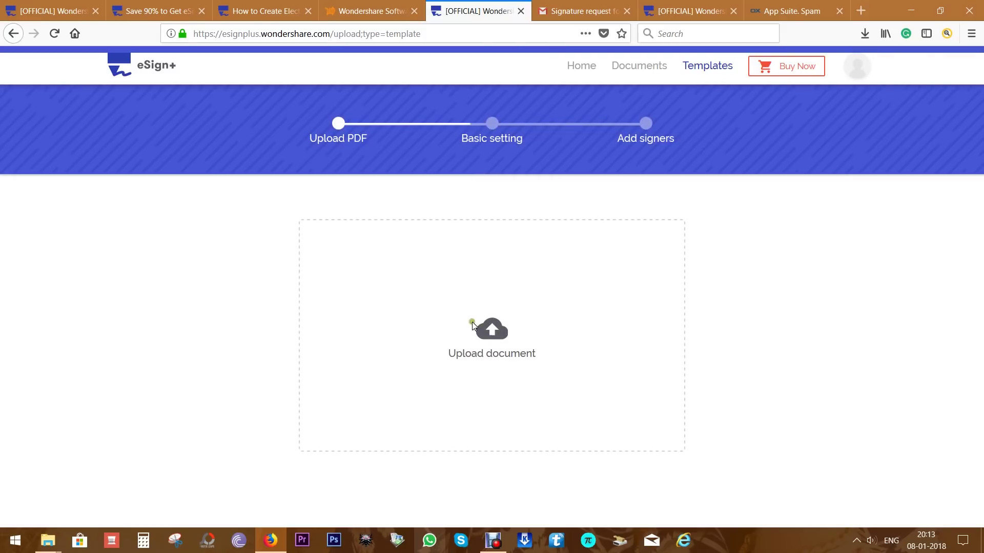
pyautogui.click(455, 279)
pyautogui.click(148, 115)
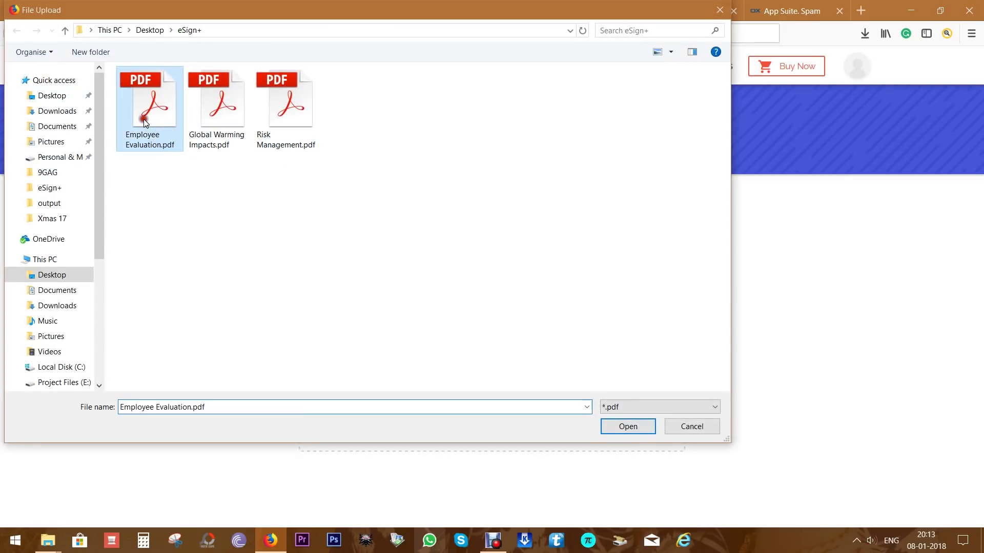
pyautogui.click(637, 420)
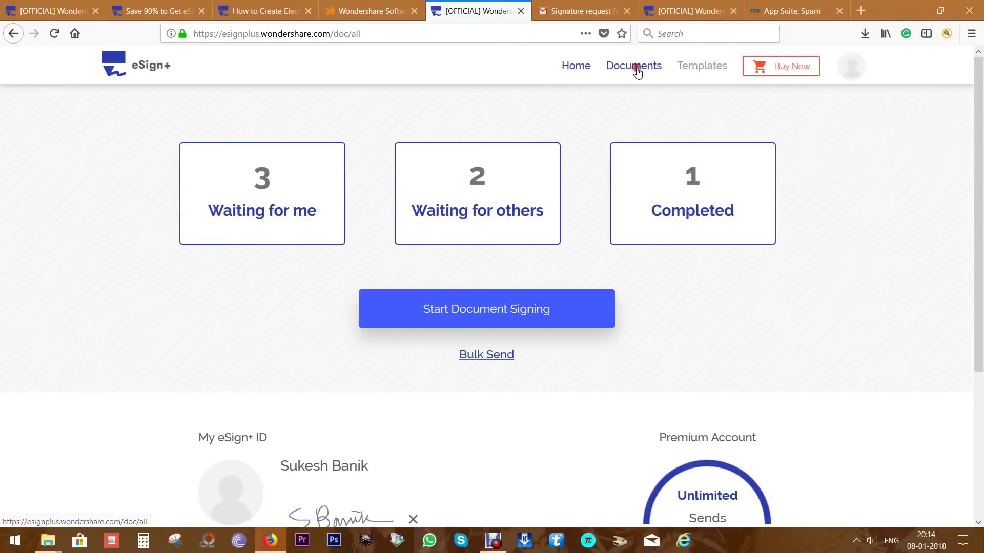
# Open Documents and dismiss a reminder for Global Warming Impacts.pdf without sending it.
pyautogui.click(635, 66)
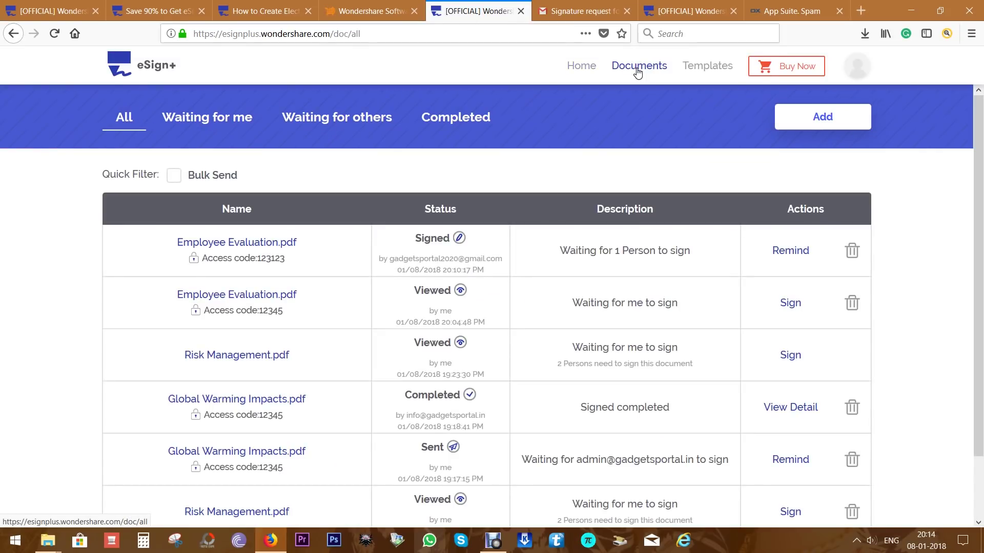
pyautogui.scroll(-3, 511, 343)
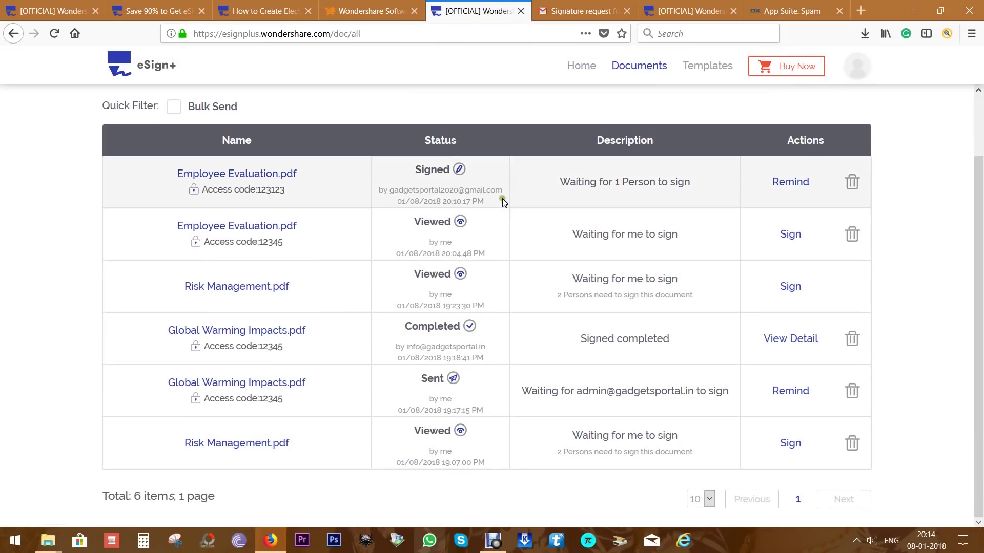
pyautogui.click(789, 391)
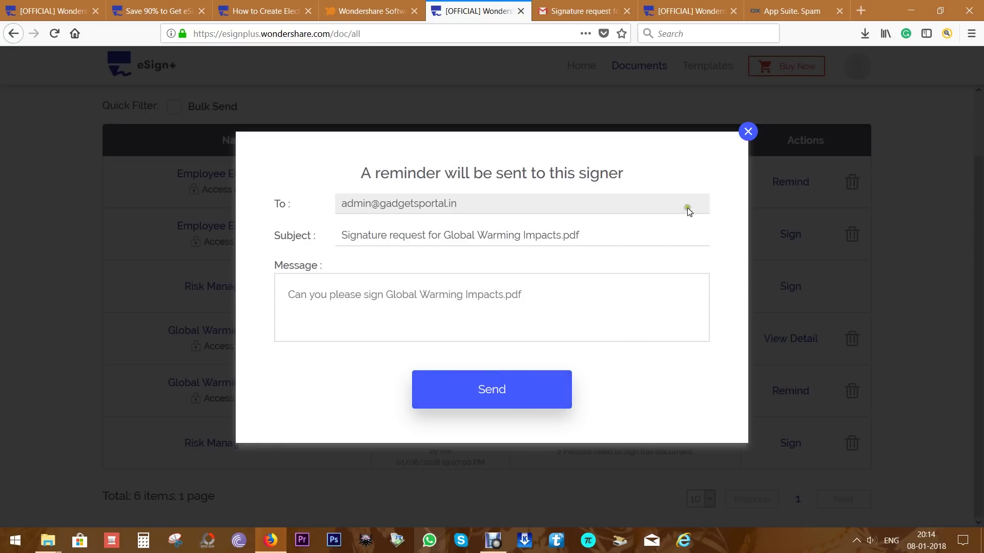
pyautogui.click(747, 131)
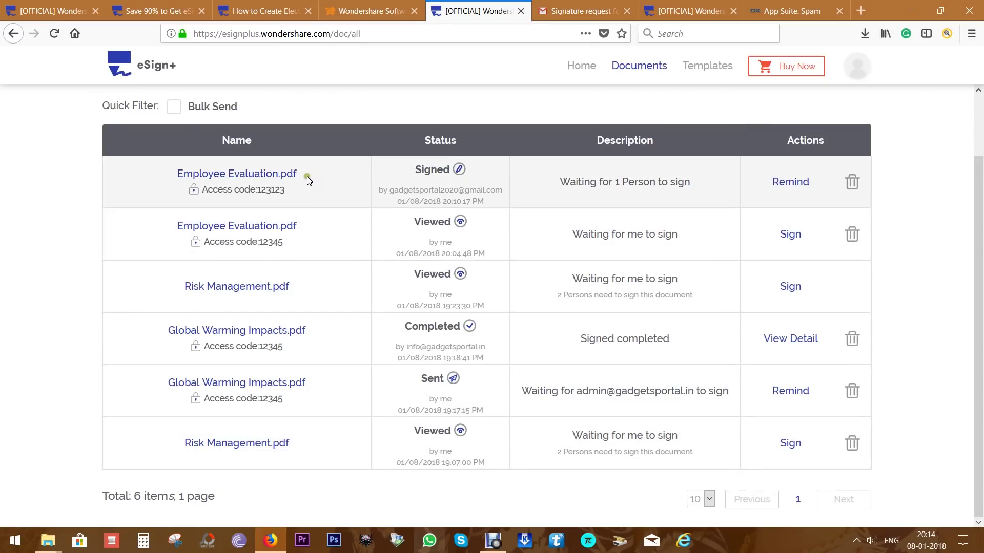
# Review Risk Management.pdf's People, Details and status timeline, then return to All documents.
pyautogui.click(239, 291)
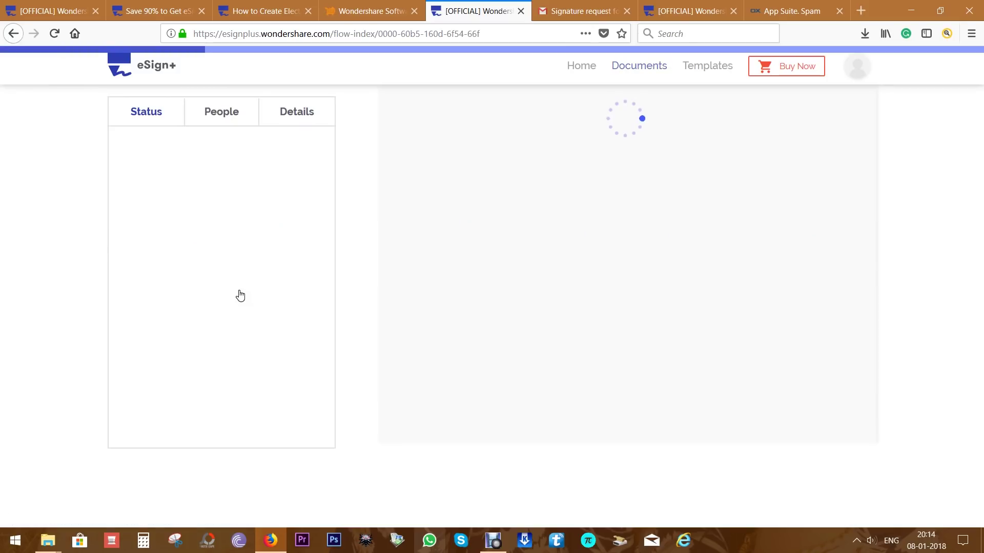
pyautogui.click(224, 175)
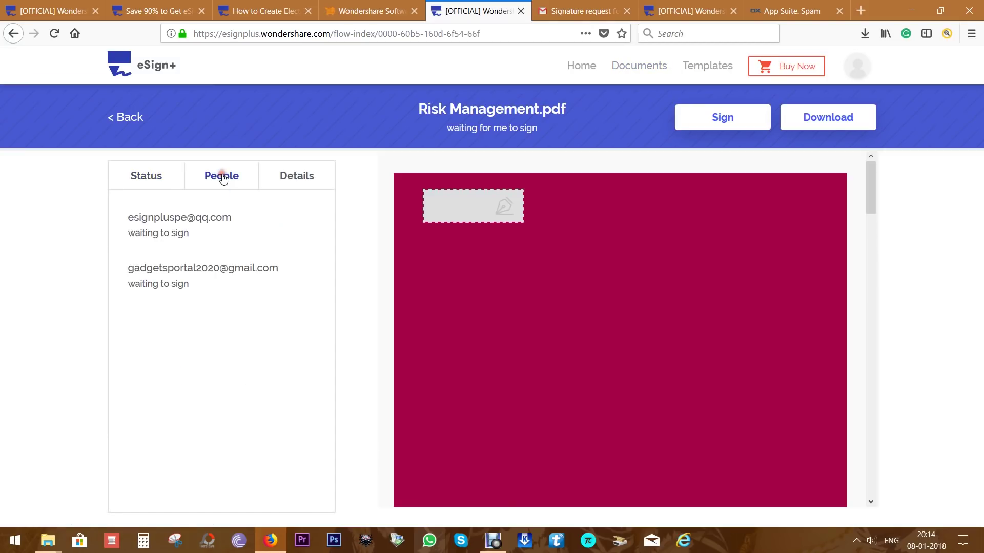
pyautogui.click(309, 166)
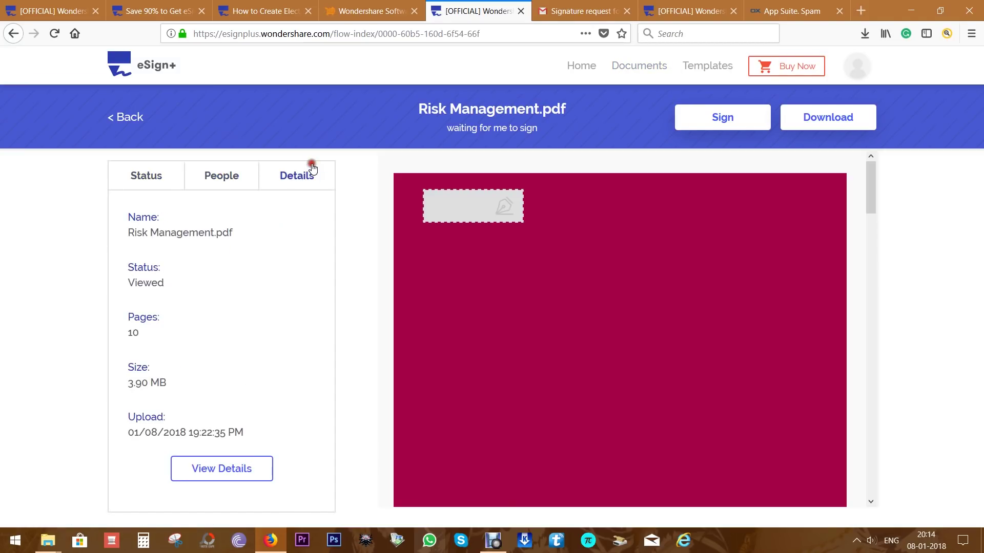
pyautogui.click(146, 174)
pyautogui.click(126, 119)
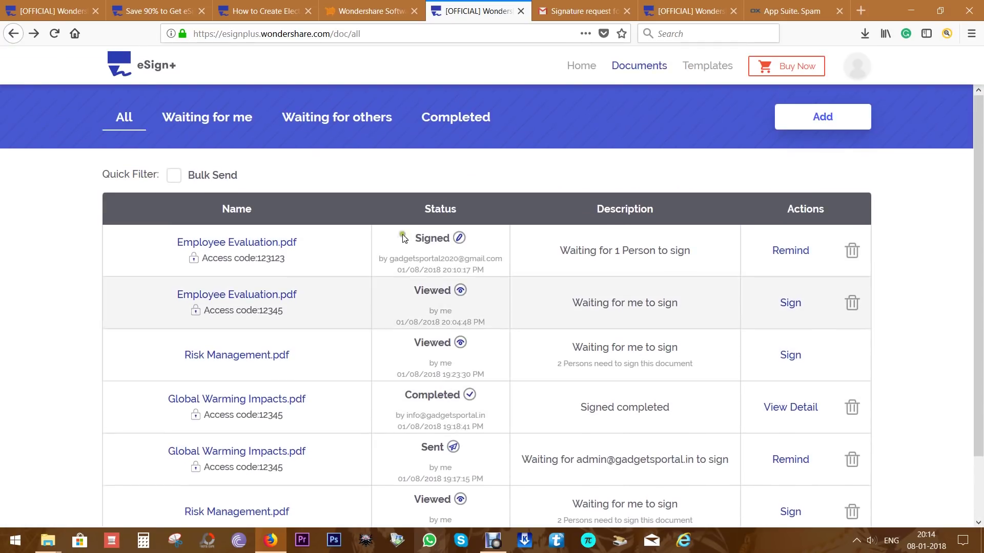
# Open the eSign+ website home page in a new tab and scroll through it.
pyautogui.click(147, 63)
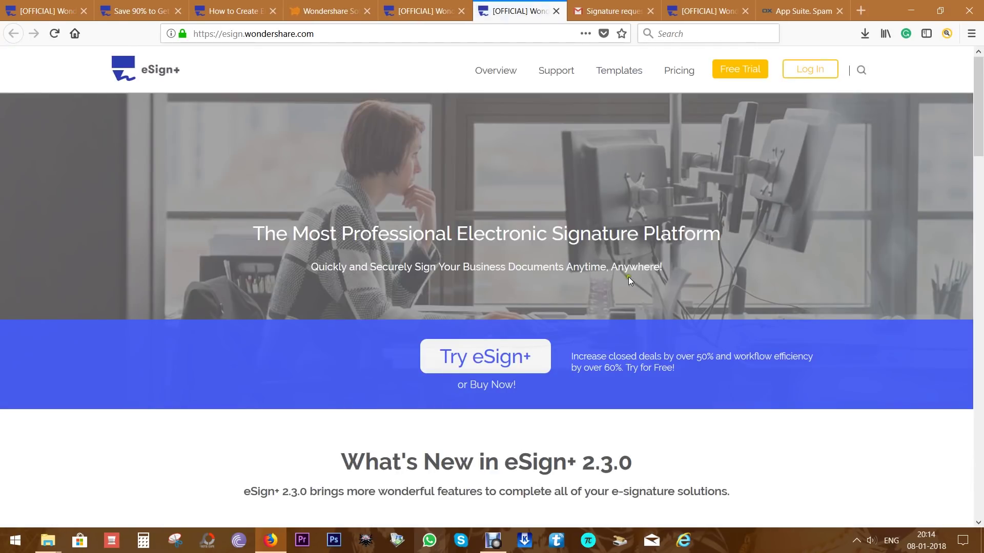
pyautogui.scroll(-8, 595, 284)
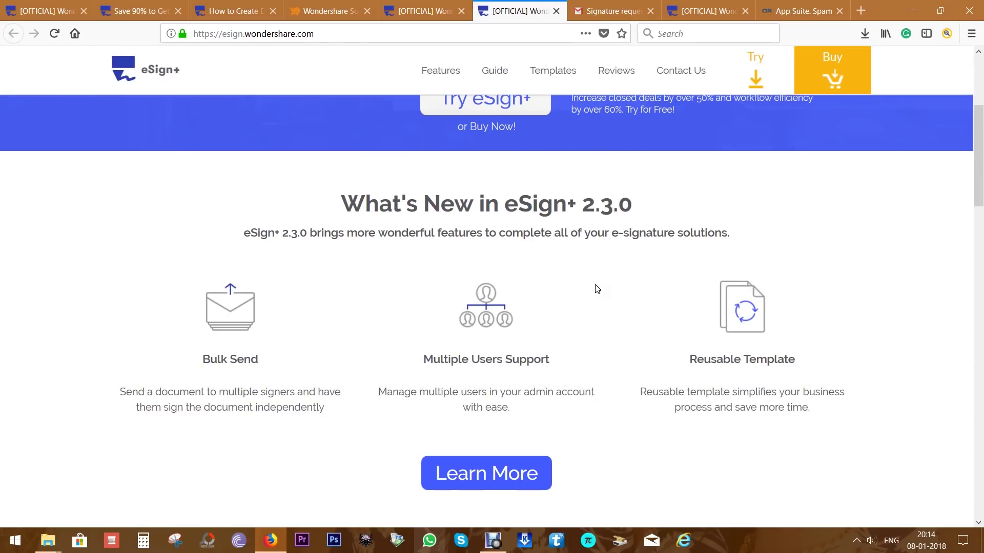
pyautogui.scroll(-4, 595, 285)
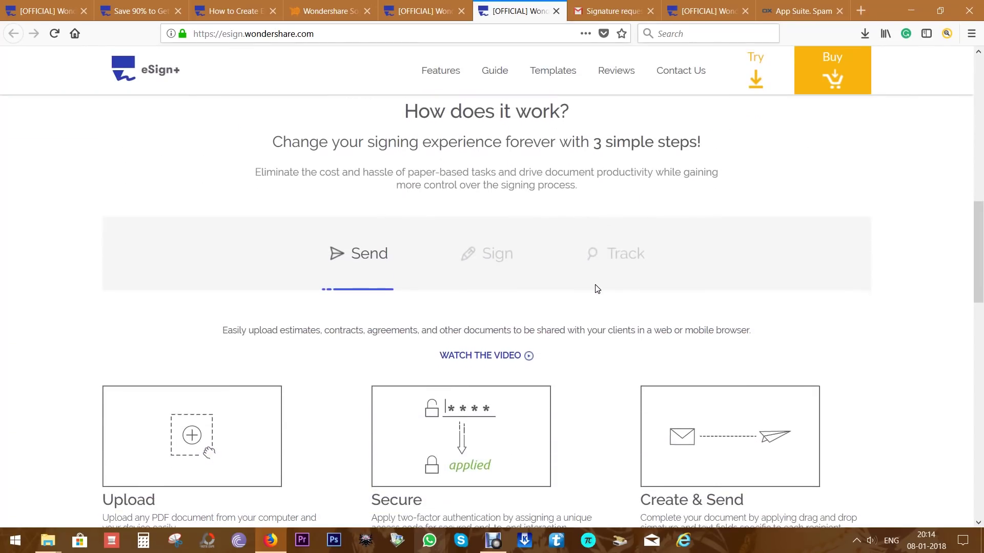
# Browse the 90%-off Christmas sale page, then return to the $0.99 one-month license offer.
pyautogui.click(134, 11)
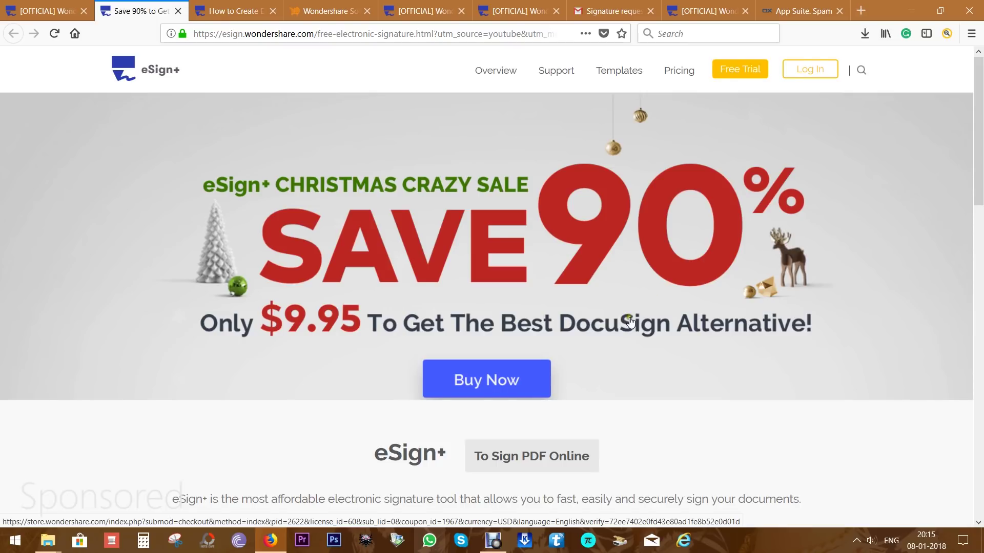
pyautogui.scroll(-6, 631, 322)
pyautogui.scroll(-4, 632, 322)
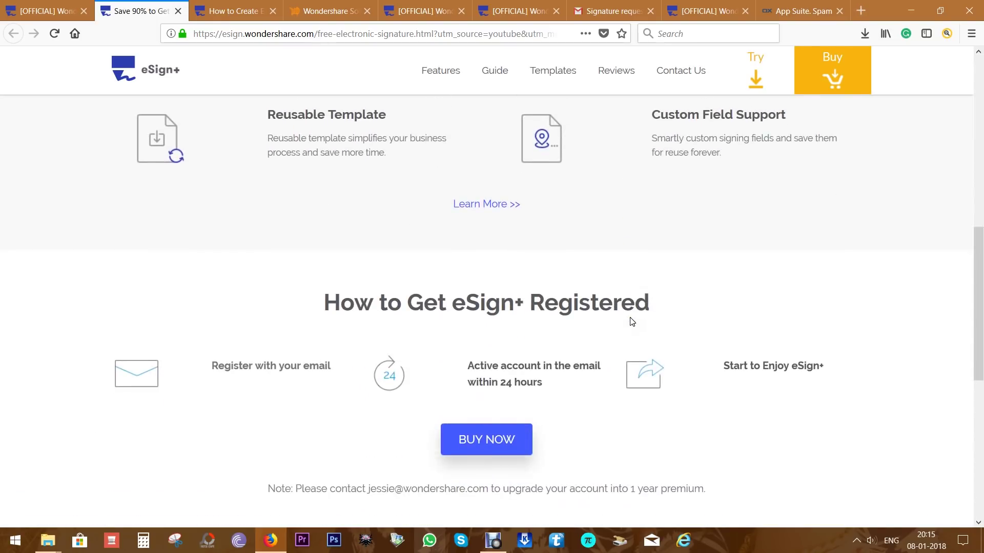
pyautogui.scroll(-7, 631, 321)
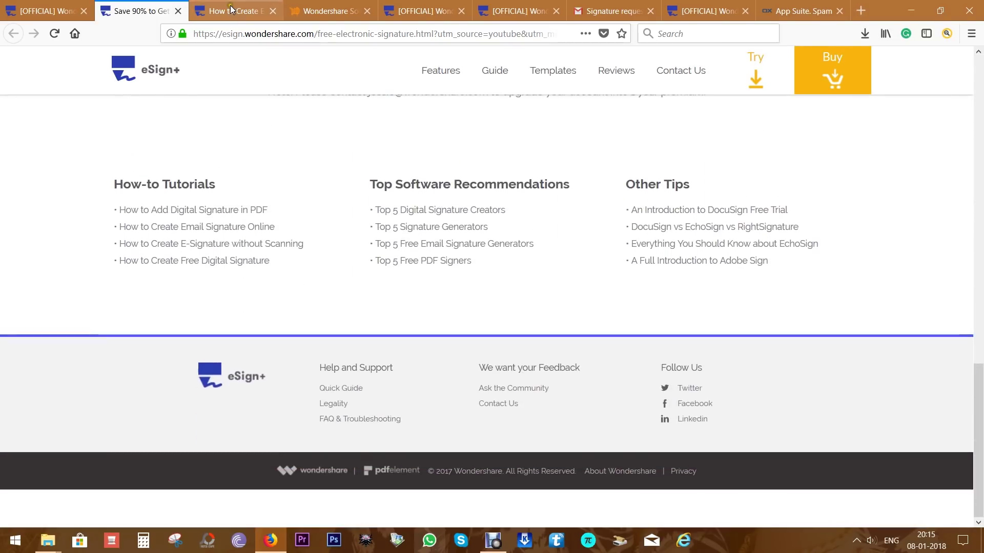
pyautogui.click(230, 9)
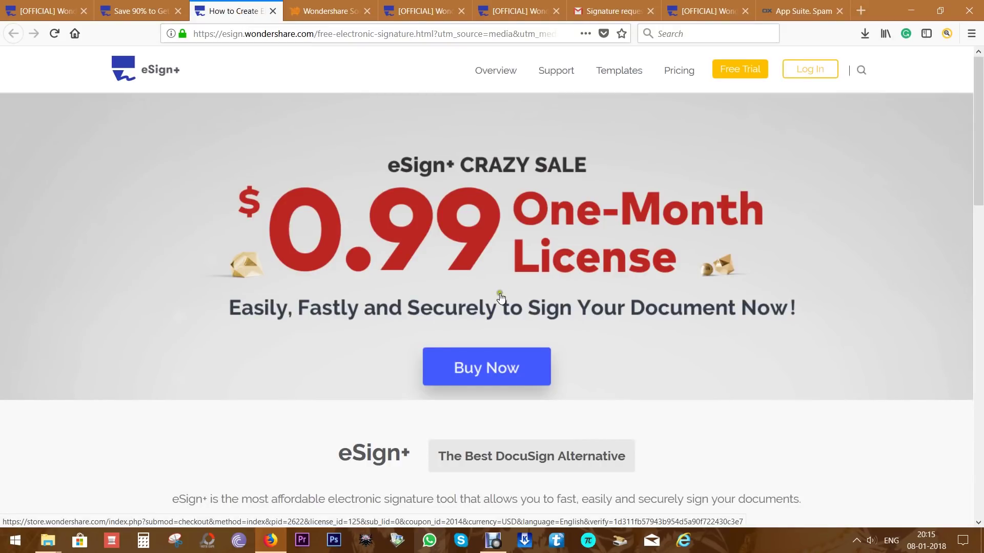